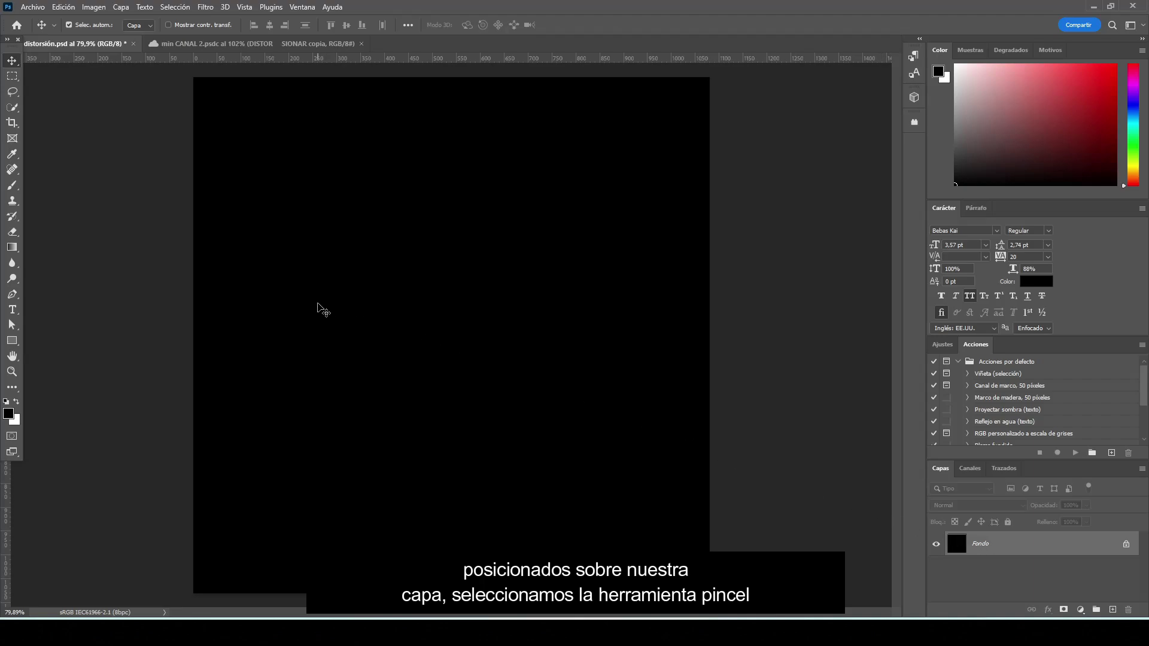
# Set up a soft standard brush, about 300 px at 0% hardness, painting in white
pyautogui.click(16, 185)
pyautogui.rightClick(16, 185)
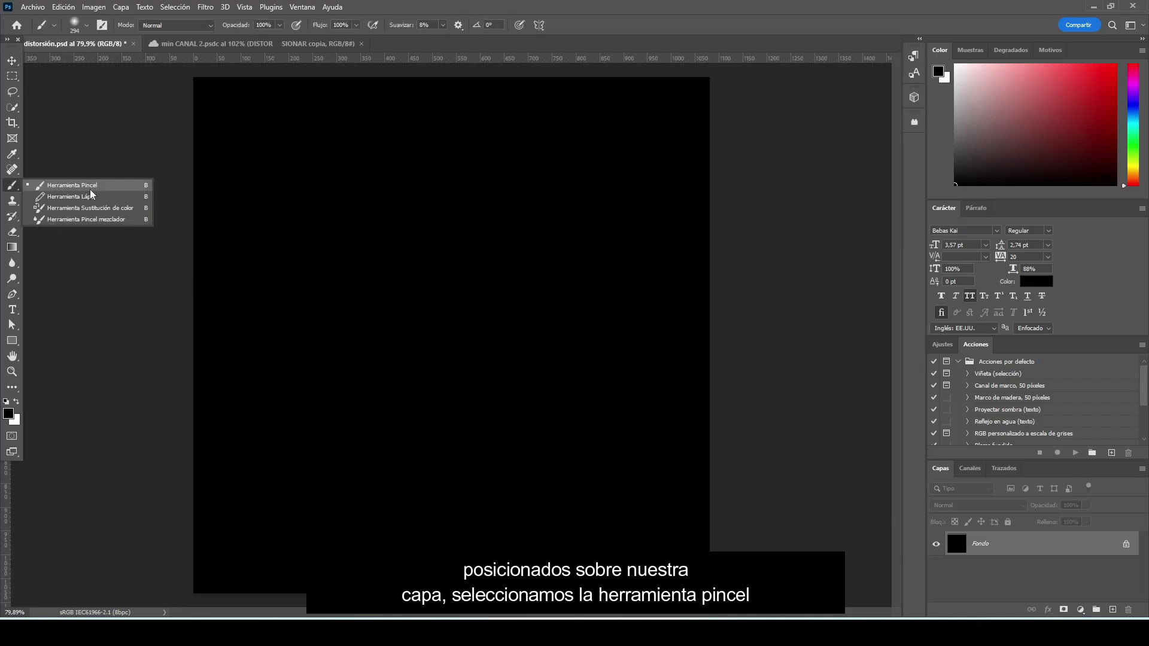
pyautogui.click(128, 189)
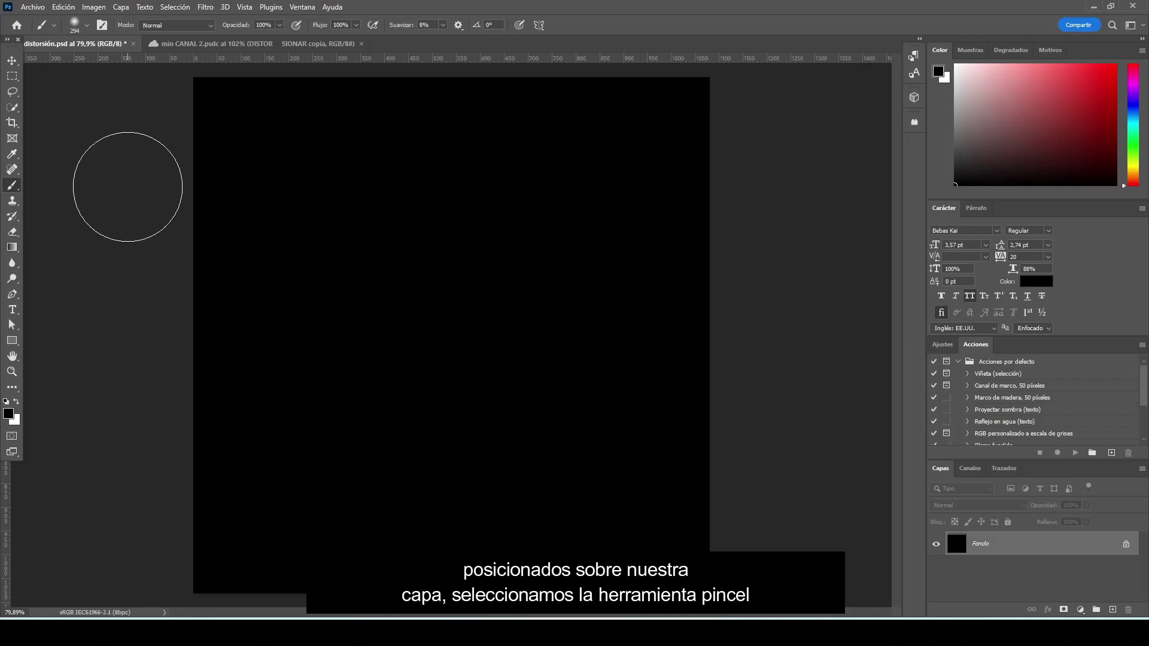
pyautogui.rightClick(498, 302)
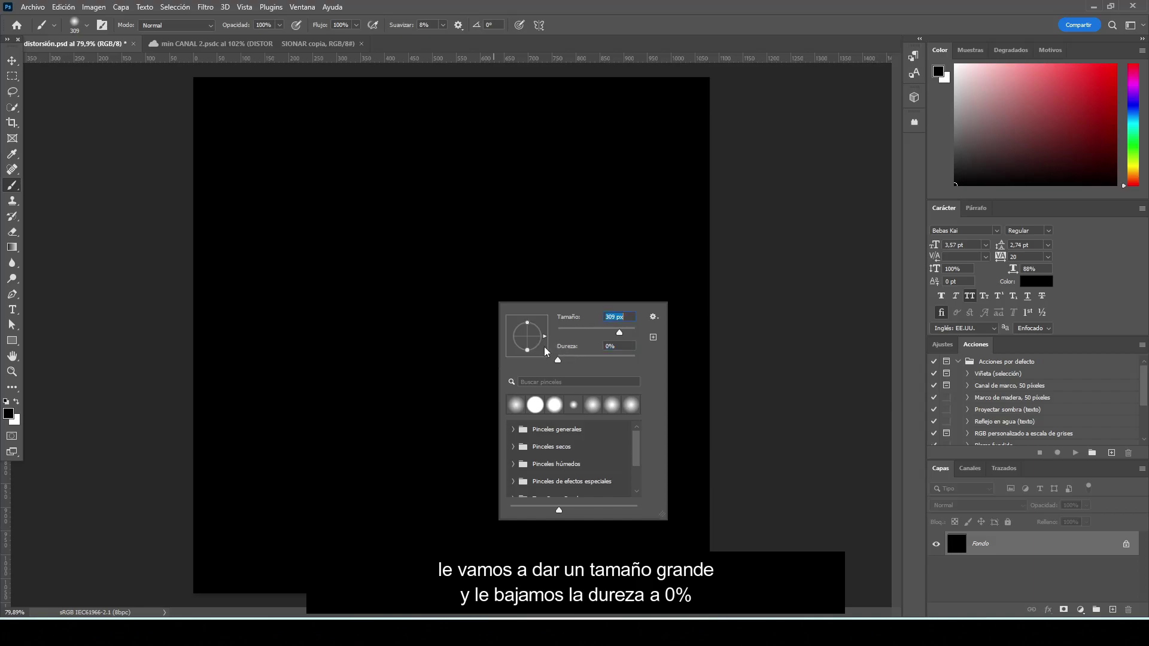
pyautogui.click(16, 402)
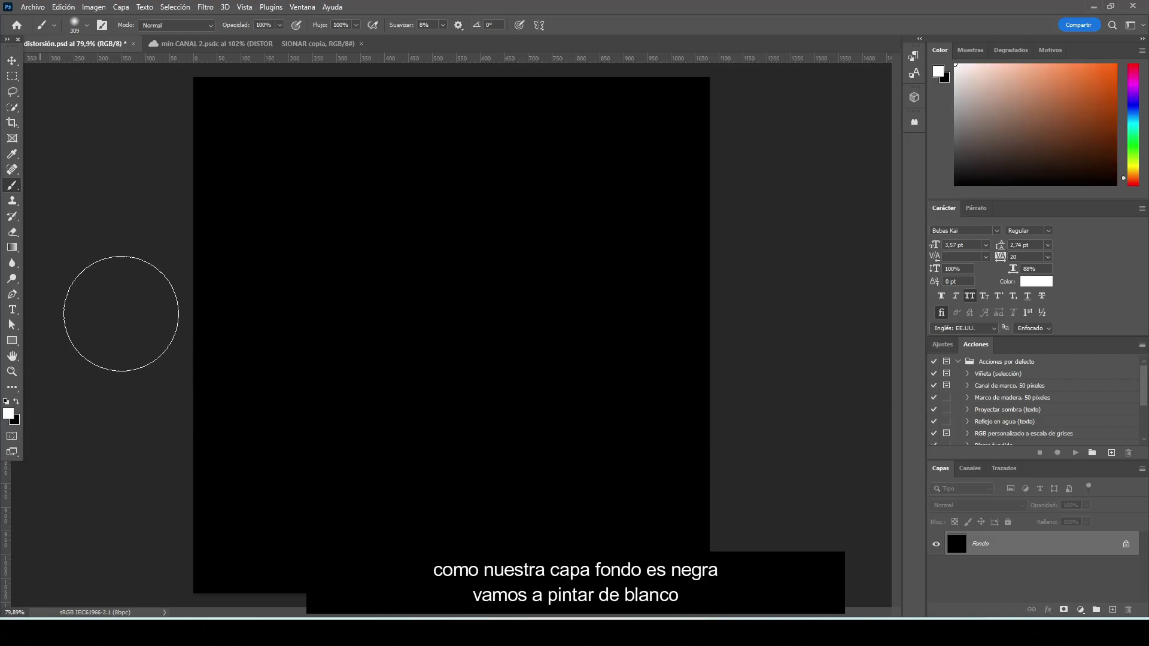
# Paint a soft white vertical band down the left side, then a diagonal stroke, and undo it
pyautogui.moveTo(231, 119); pyautogui.dragTo(234, 562)
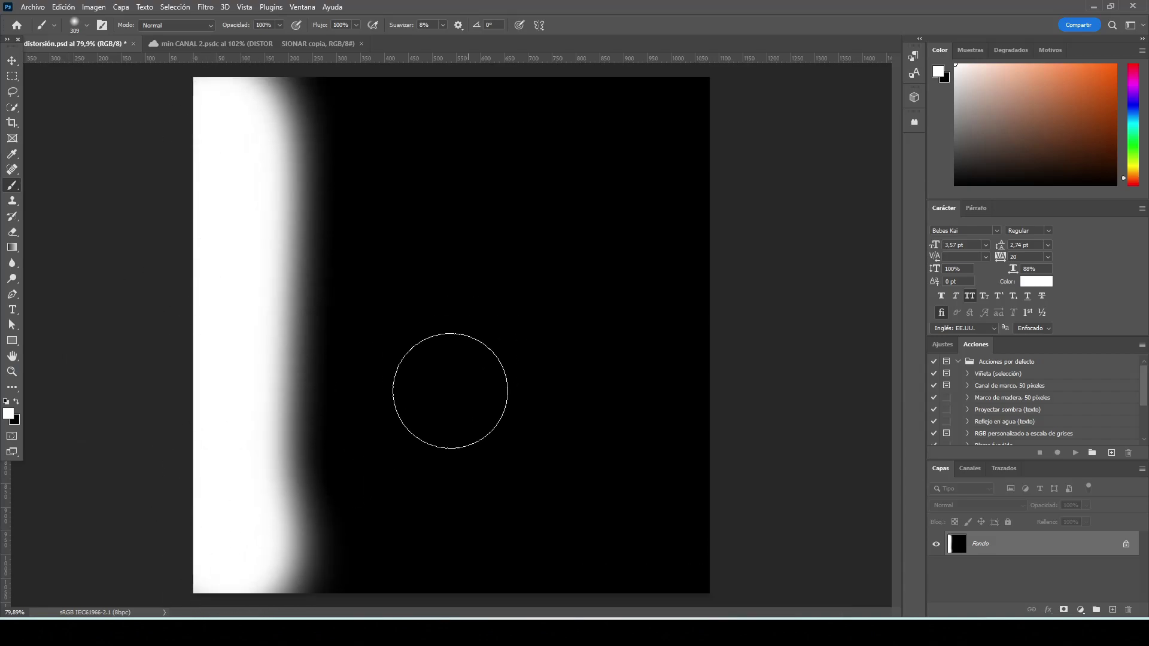
pyautogui.moveTo(397, 577)
pyautogui.mouseDown()
pyautogui.moveTo(729, 66)
pyautogui.moveTo(441, 604)
pyautogui.mouseUp()
pyautogui.hotkey('ctrl', 'z')
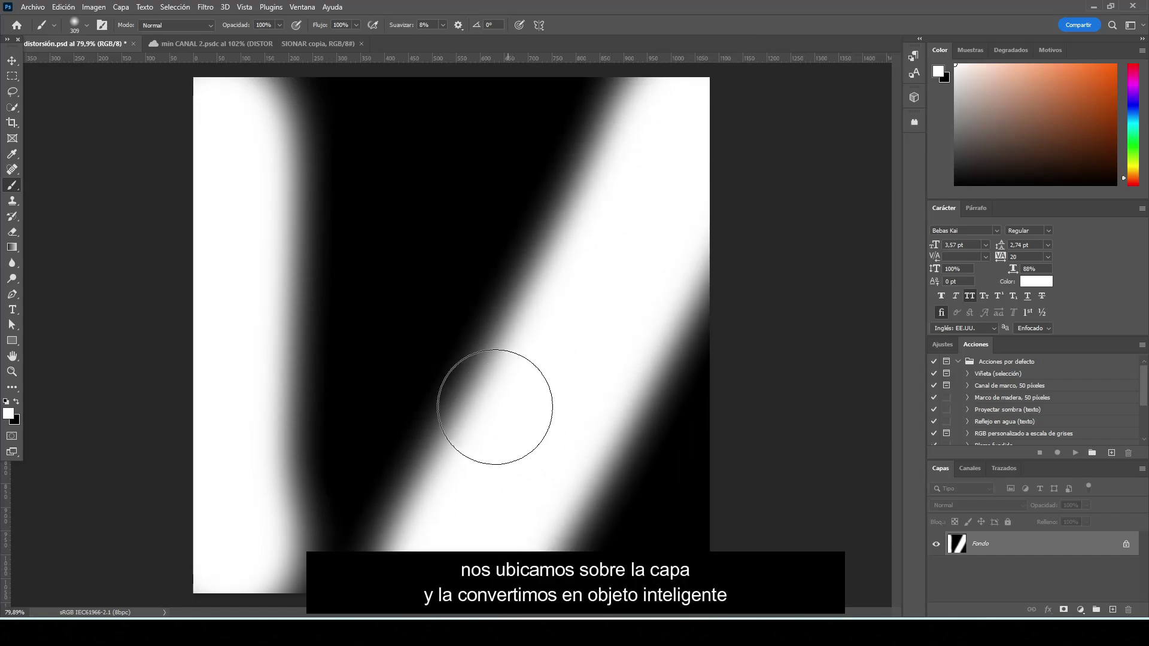
# Convert the painted Fondo layer into the Capa 0 smart object, ready for Filter > Distort
pyautogui.click(10, 62)
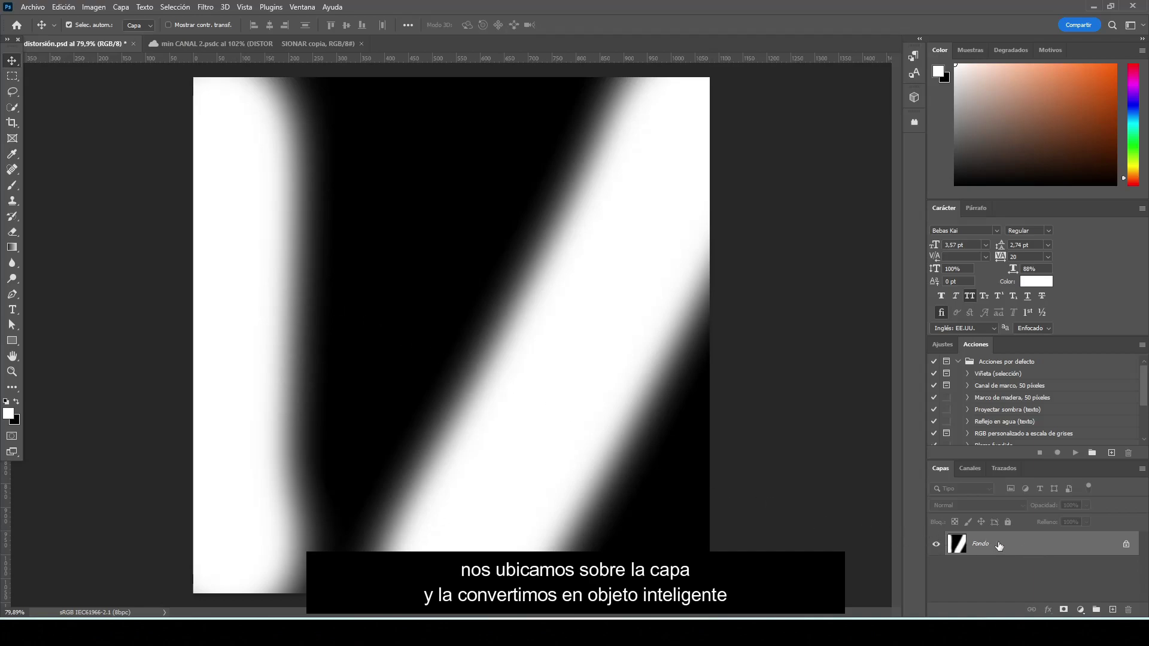
pyautogui.rightClick(1010, 546)
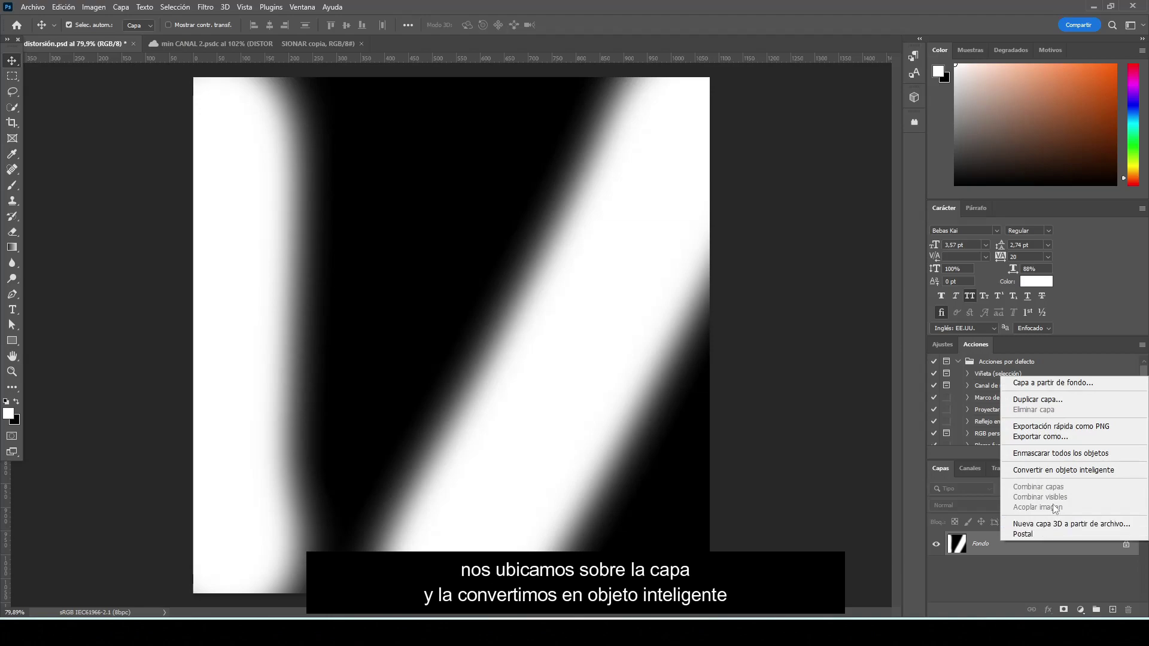
pyautogui.click(1057, 472)
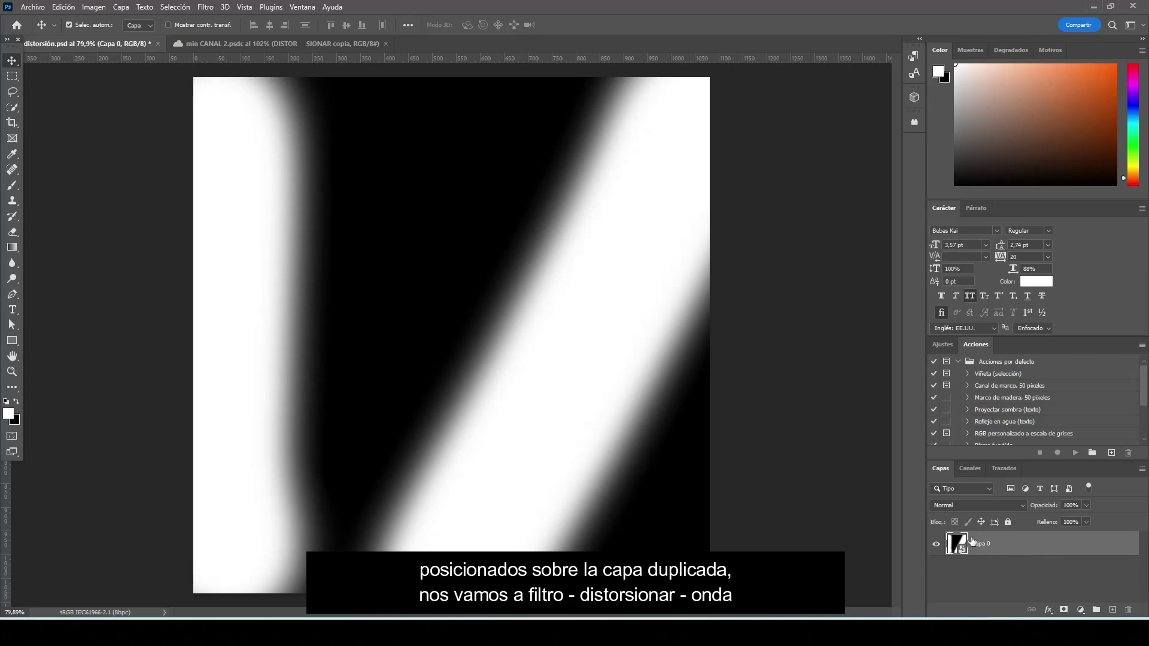
pyautogui.click(207, 7)
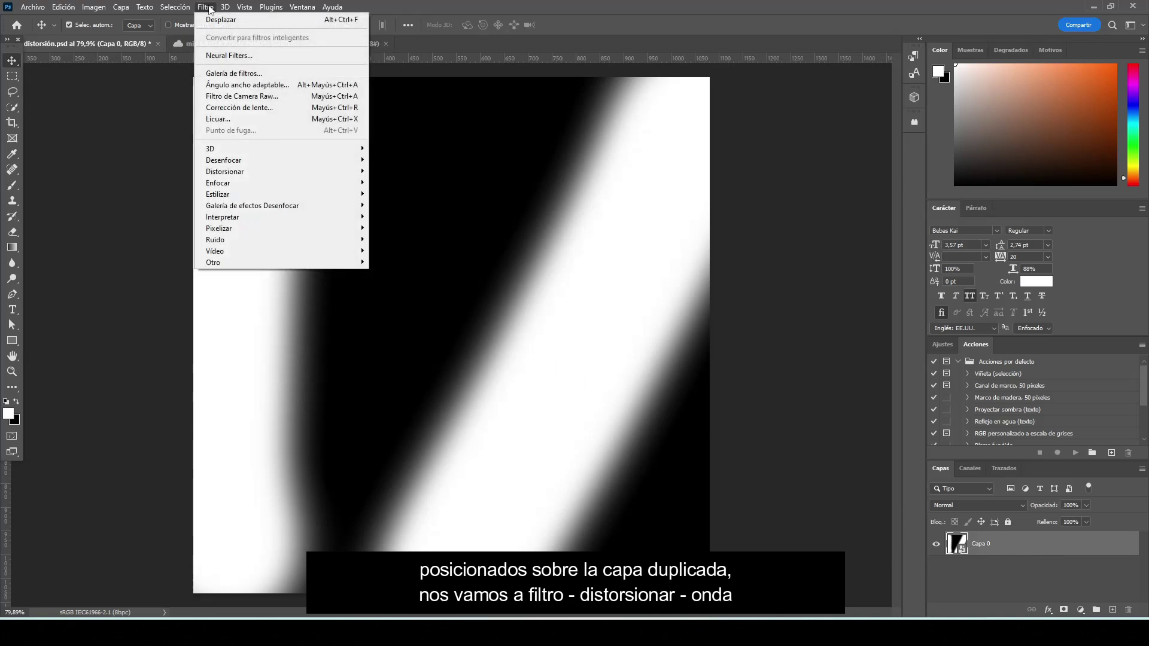
pyautogui.moveTo(225, 170)
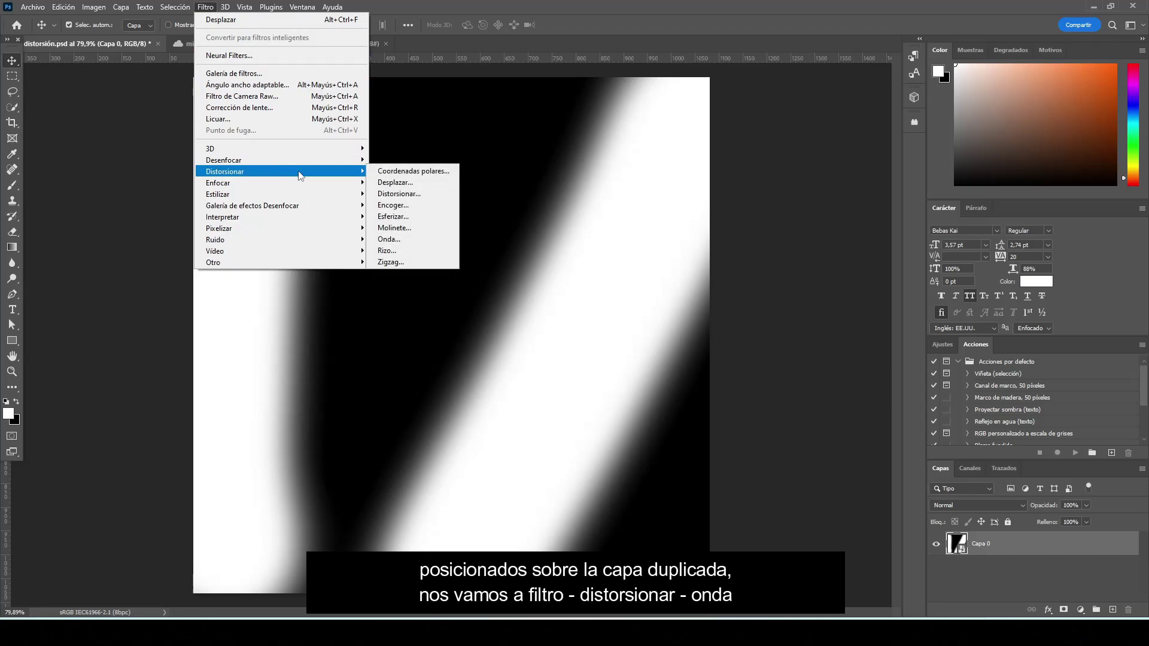
# Apply a Sinusoidal Wave filter: ~113 generators, wavelength 1–295, amplitude 20–56, scale 63%/1%
pyautogui.click(431, 243)
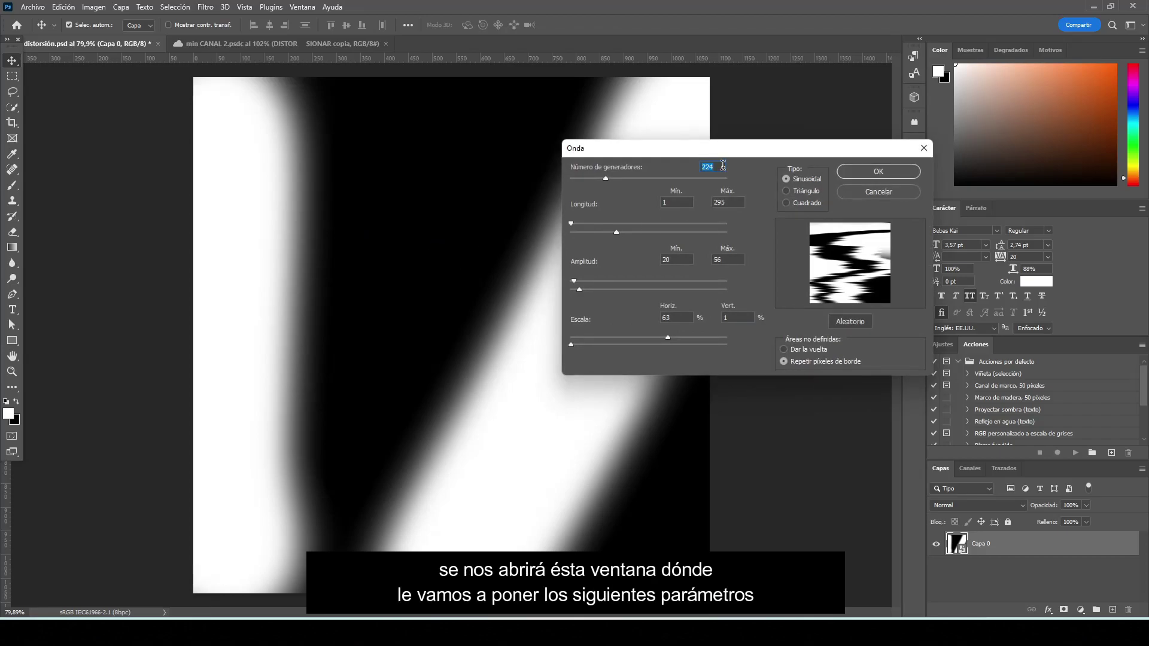
pyautogui.moveTo(720, 167); pyautogui.dragTo(700, 168)
pyautogui.click(685, 201)
pyautogui.moveTo(715, 202); pyautogui.dragTo(718, 203)
pyautogui.moveTo(682, 259)
pyautogui.mouseDown()
pyautogui.moveTo(662, 259)
pyautogui.moveTo(713, 260)
pyautogui.mouseUp()
pyautogui.click(730, 258)
pyautogui.moveTo(605, 179)
pyautogui.mouseDown()
pyautogui.moveTo(618, 179)
pyautogui.moveTo(588, 179)
pyautogui.mouseUp()
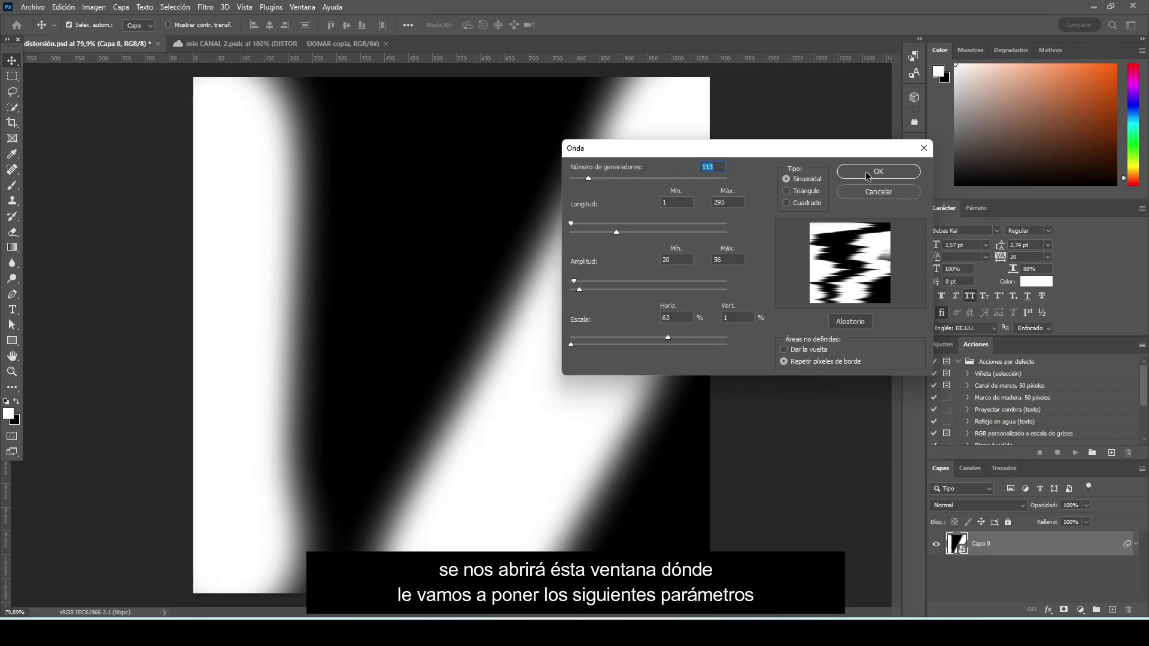
pyautogui.click(865, 171)
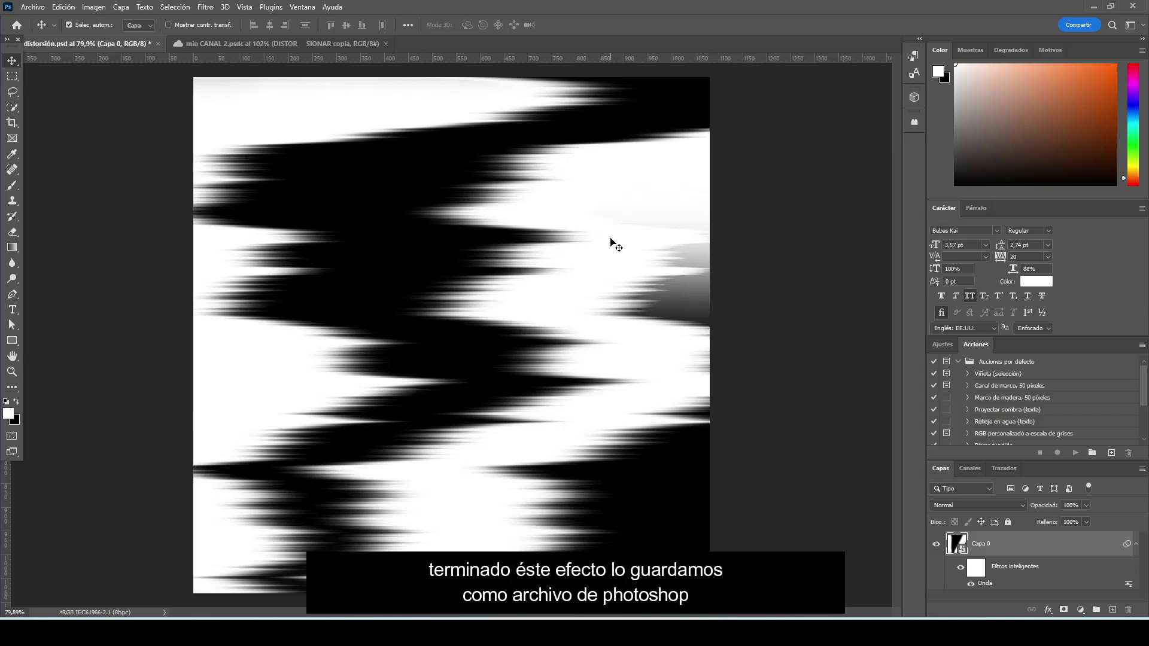
# Save the document to the computer's Downloads folder as the PSD 'filtro distorsión 2'
pyautogui.click(32, 7)
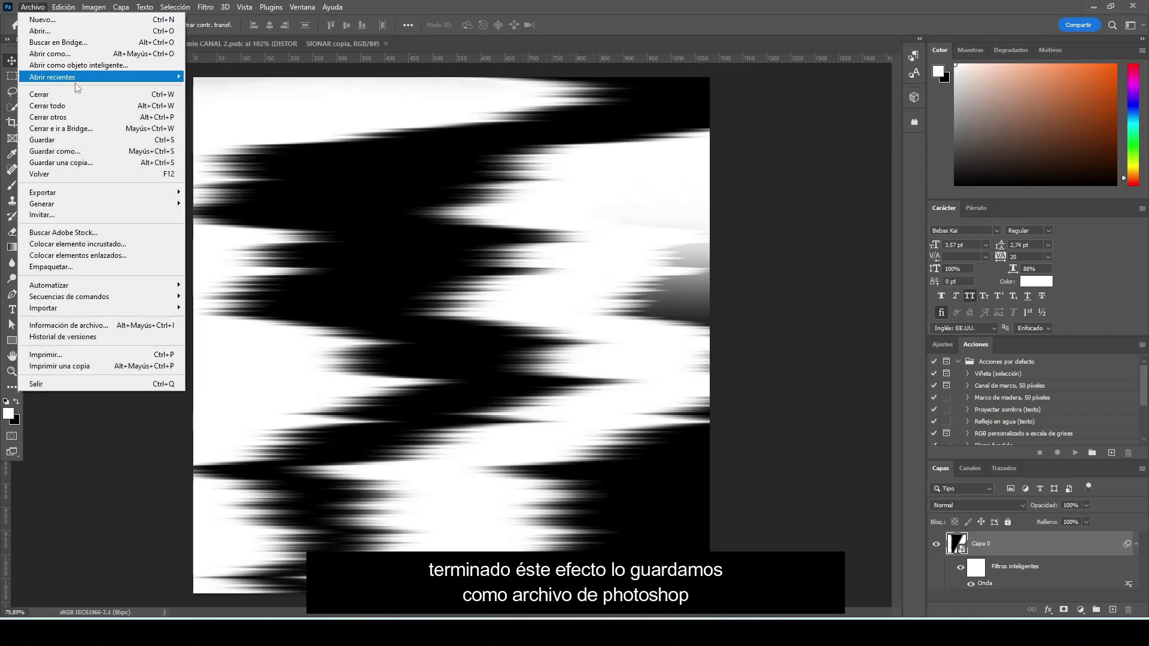
pyautogui.click(100, 152)
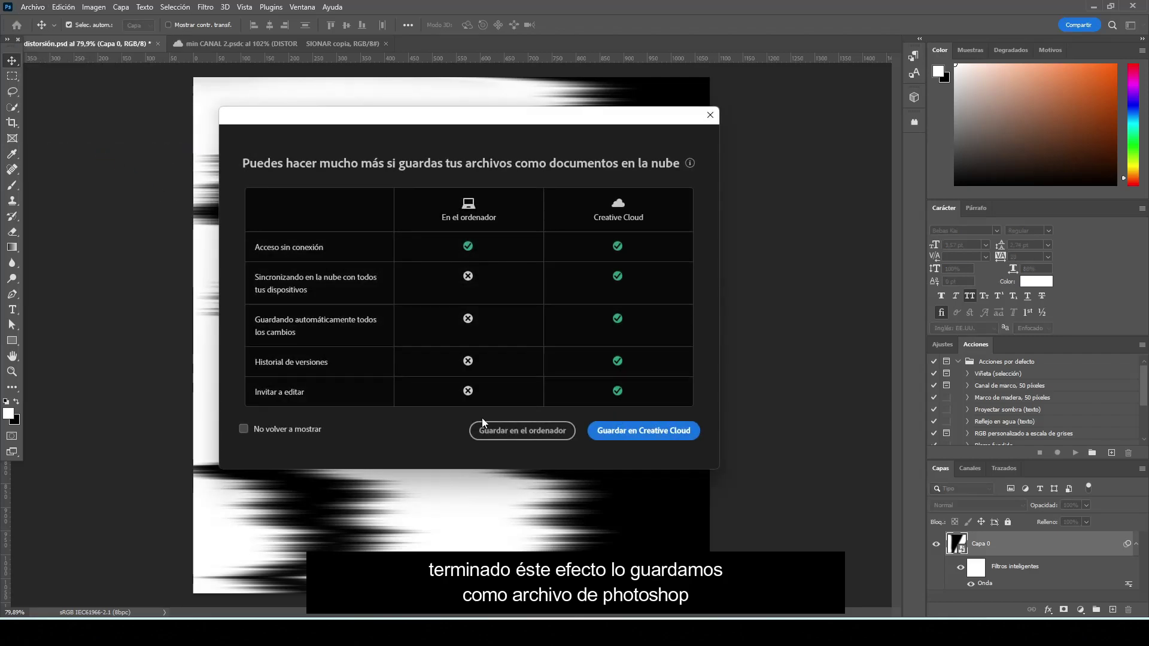
pyautogui.click(506, 430)
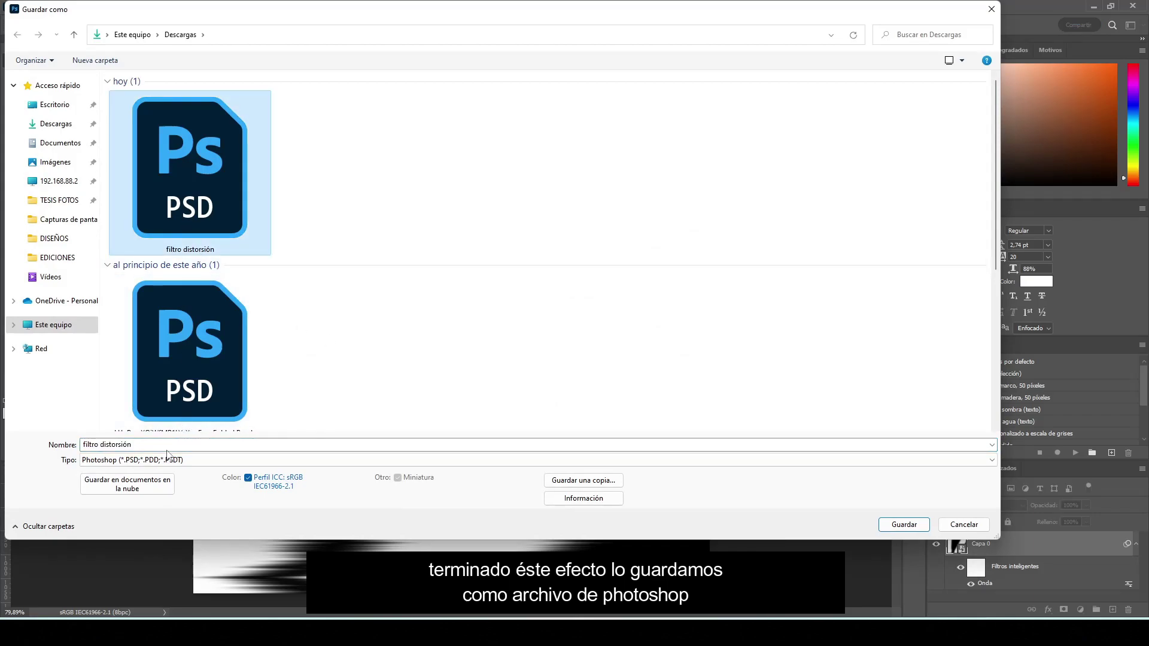
pyautogui.click(161, 444)
pyautogui.write('2')
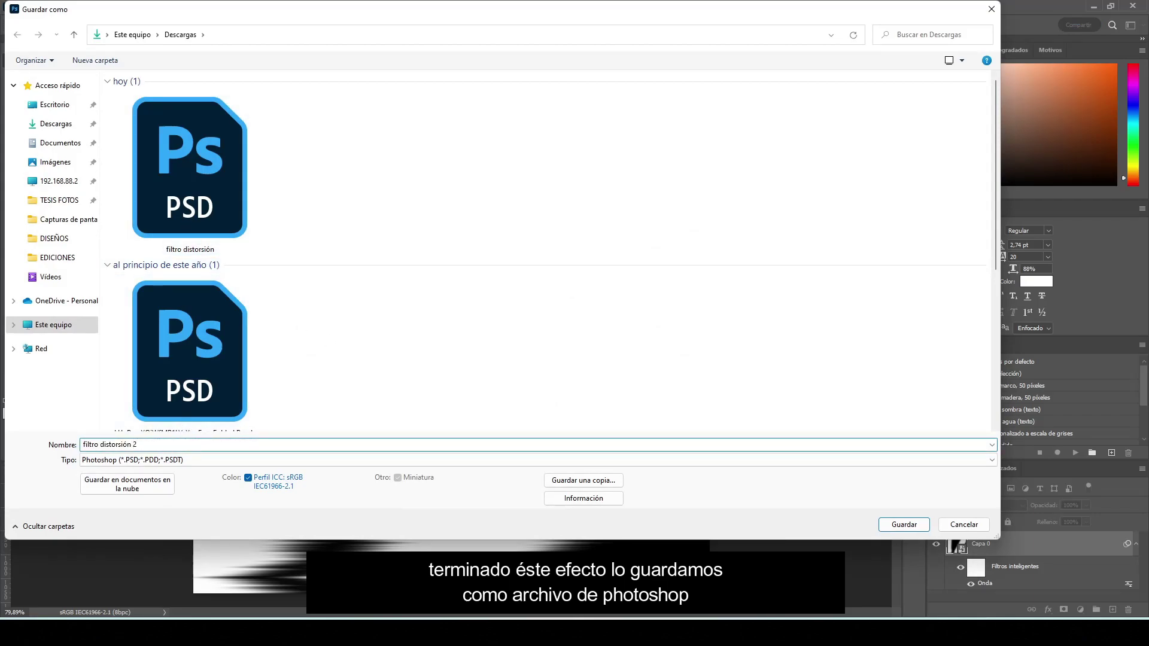
pyautogui.press('Return')
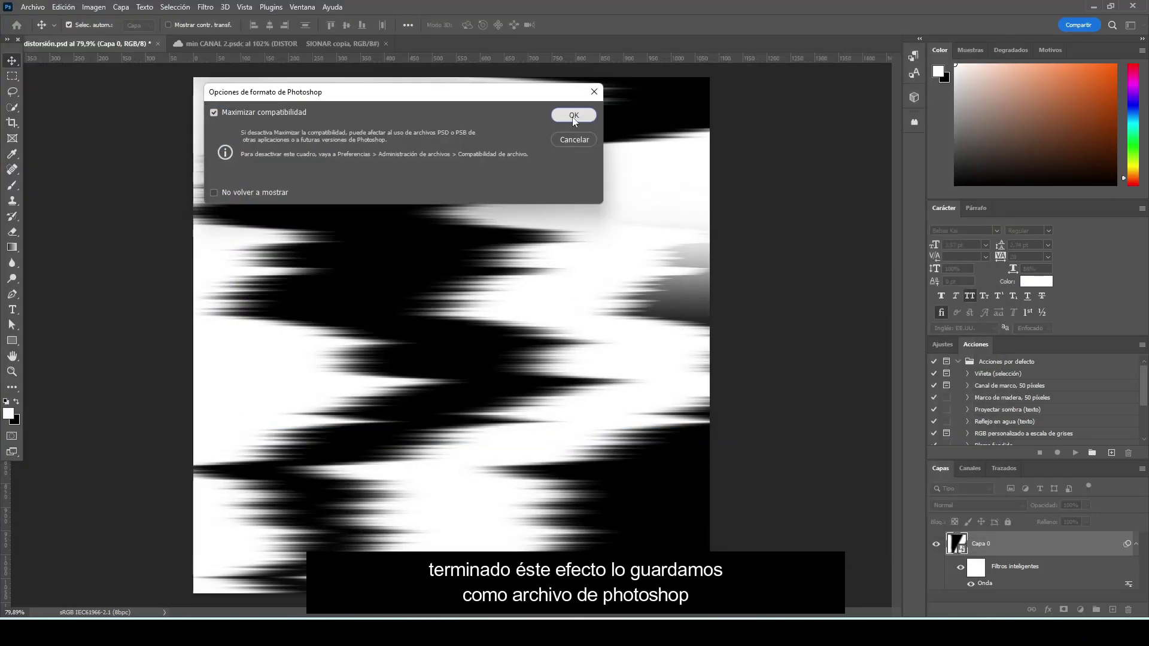
pyautogui.click(572, 119)
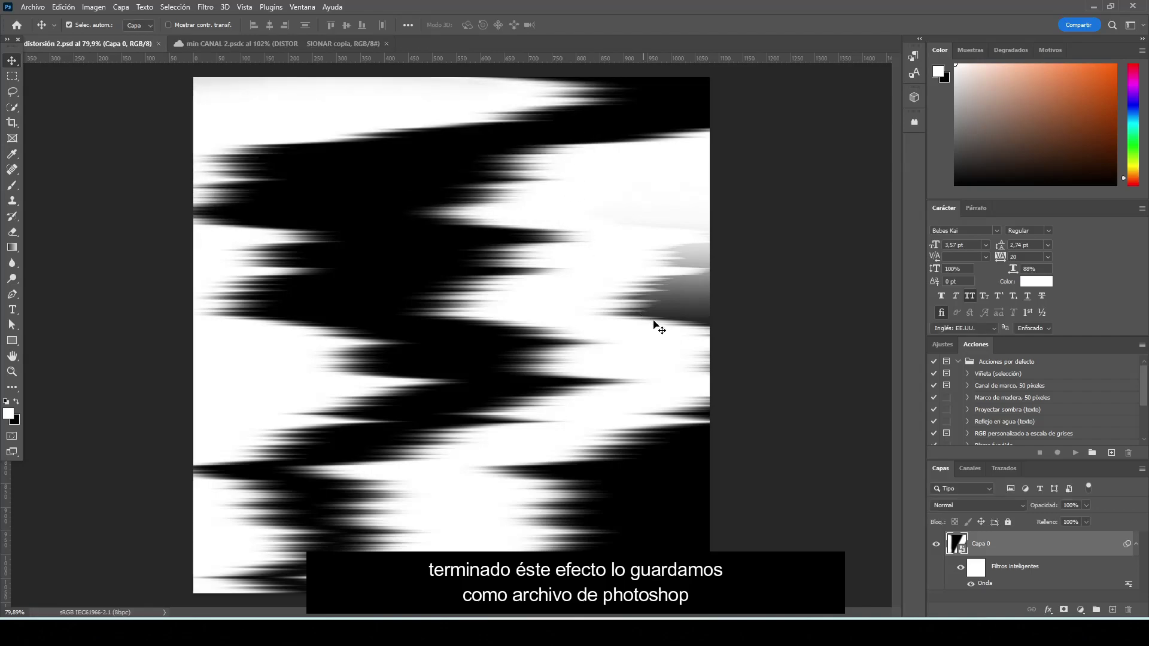
# Add a pure black (000000) Solid Color fill layer and place a new text layer on the canvas
pyautogui.click(772, 366)
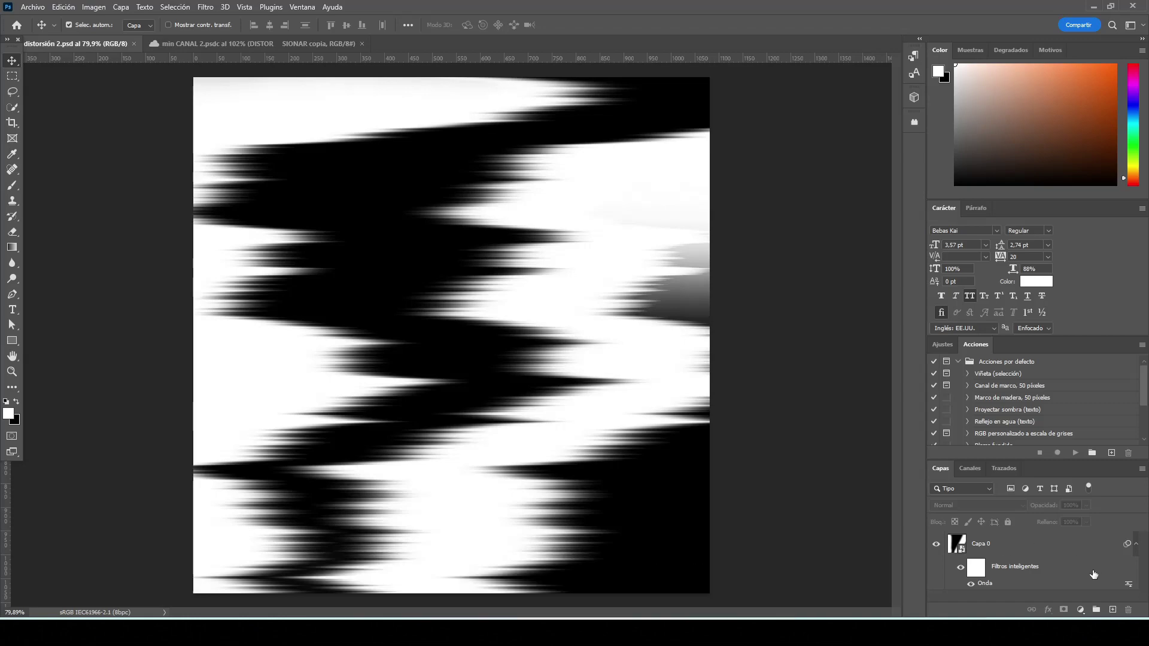
pyautogui.click(1081, 610)
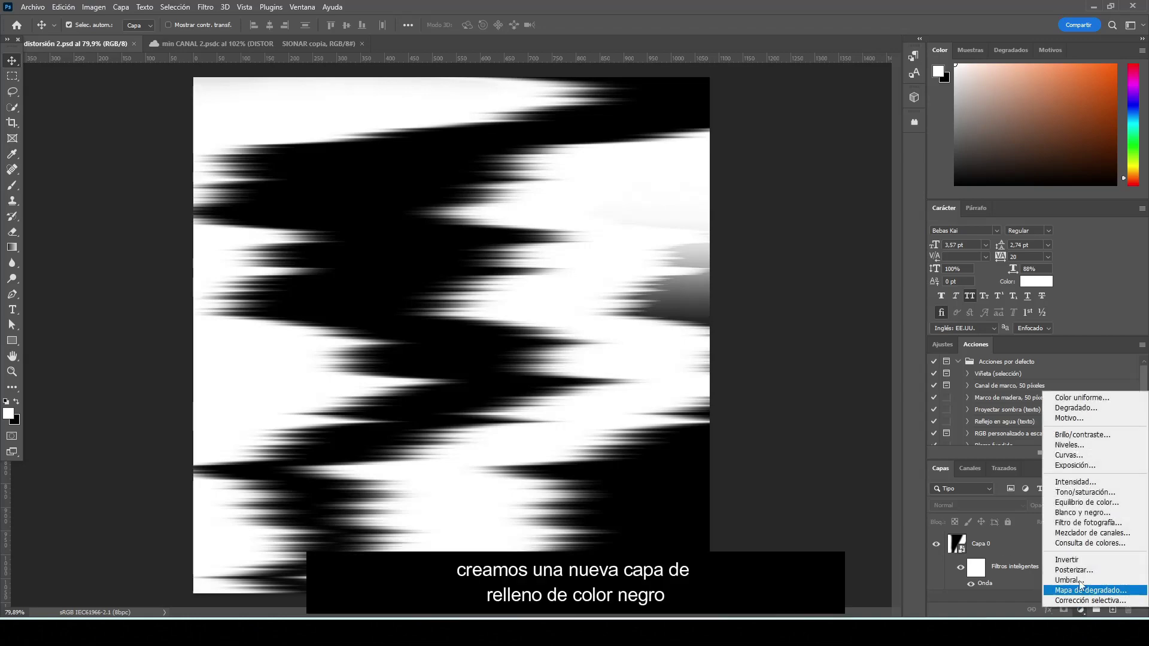
pyautogui.click(1113, 405)
pyautogui.moveTo(822, 266); pyautogui.dragTo(738, 306)
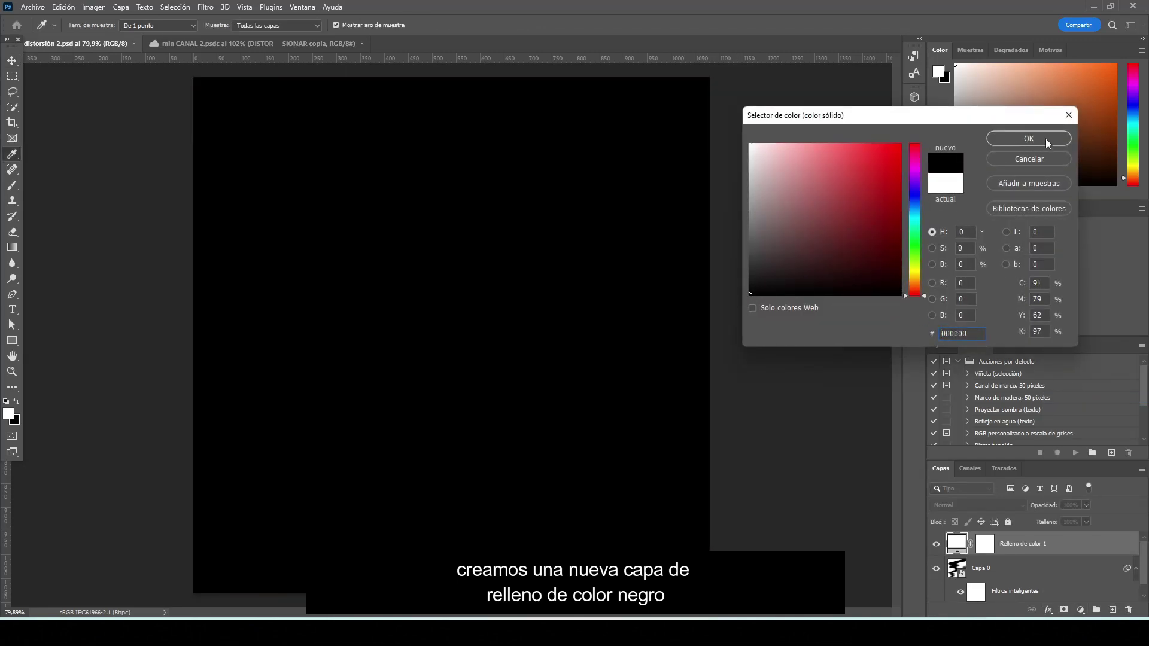
pyautogui.click(1046, 138)
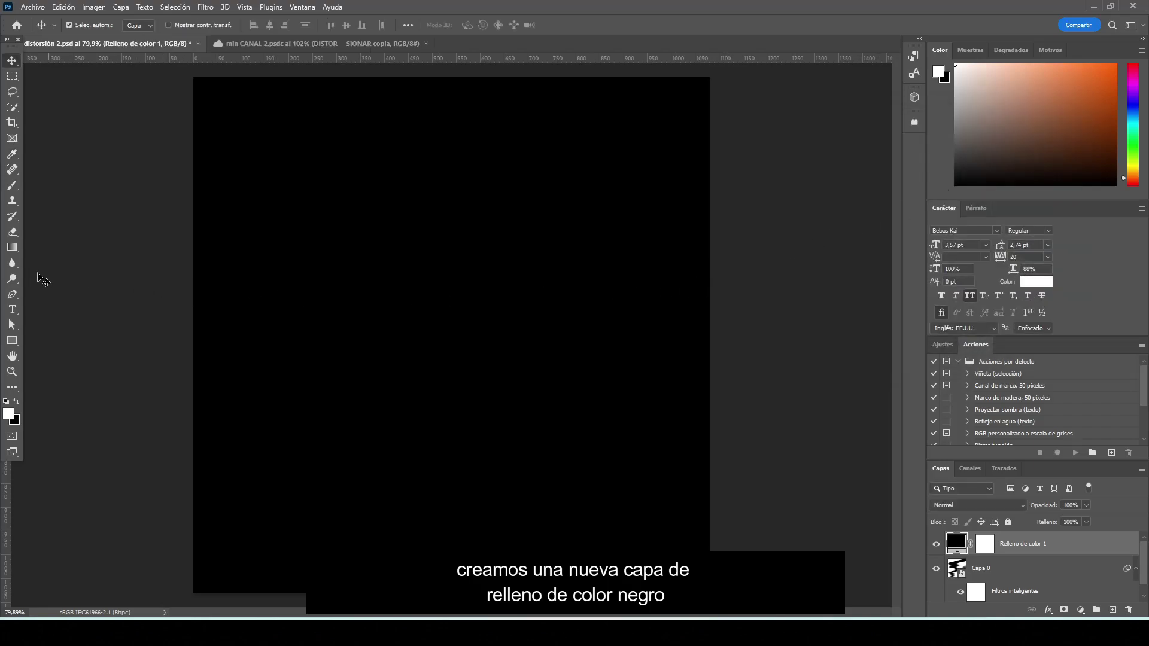
pyautogui.click(18, 310)
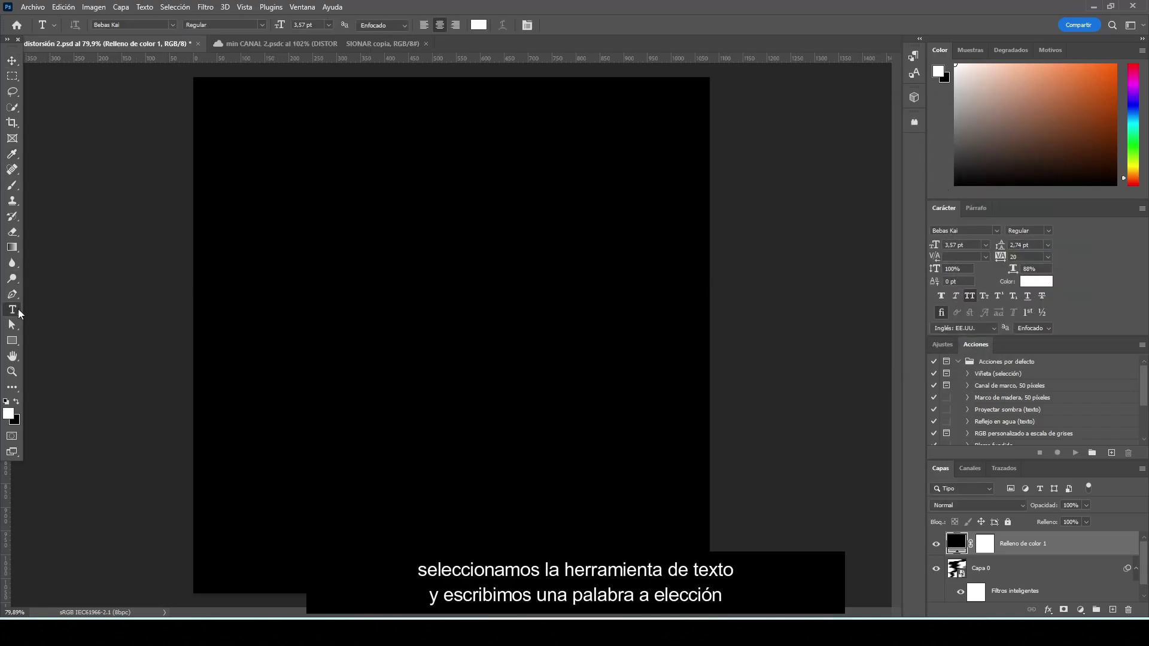
pyautogui.click(326, 294)
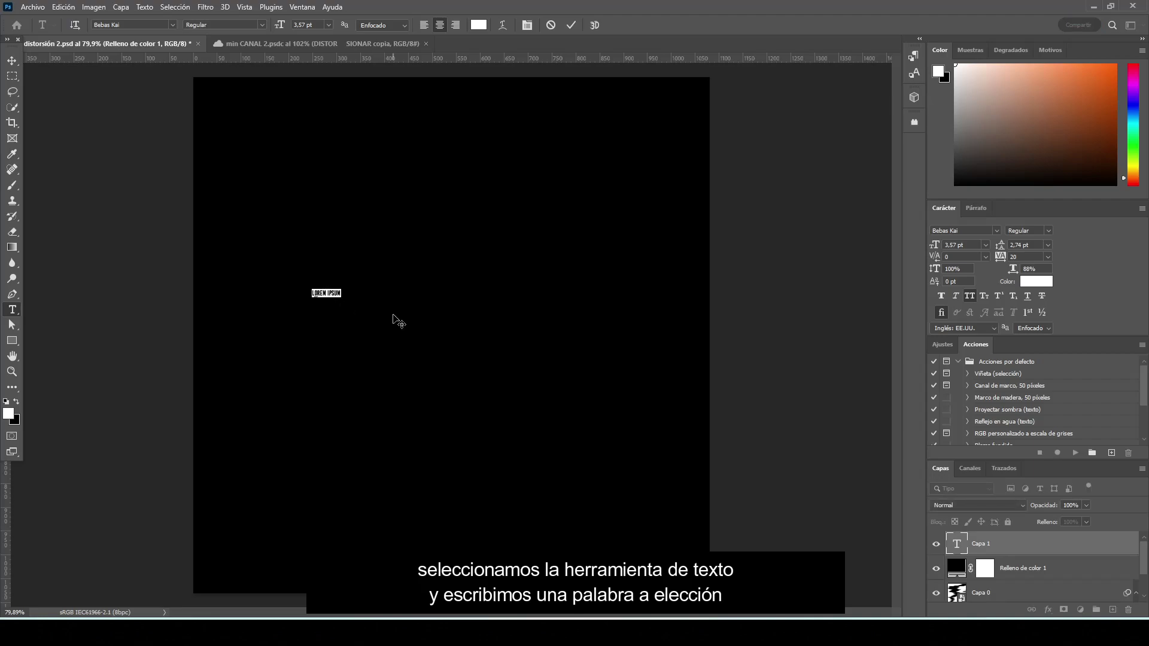
# Type 'DISTOR SION' over the placeholder text on two lines and commit it
pyautogui.write('dis')
pyautogui.click(571, 25)
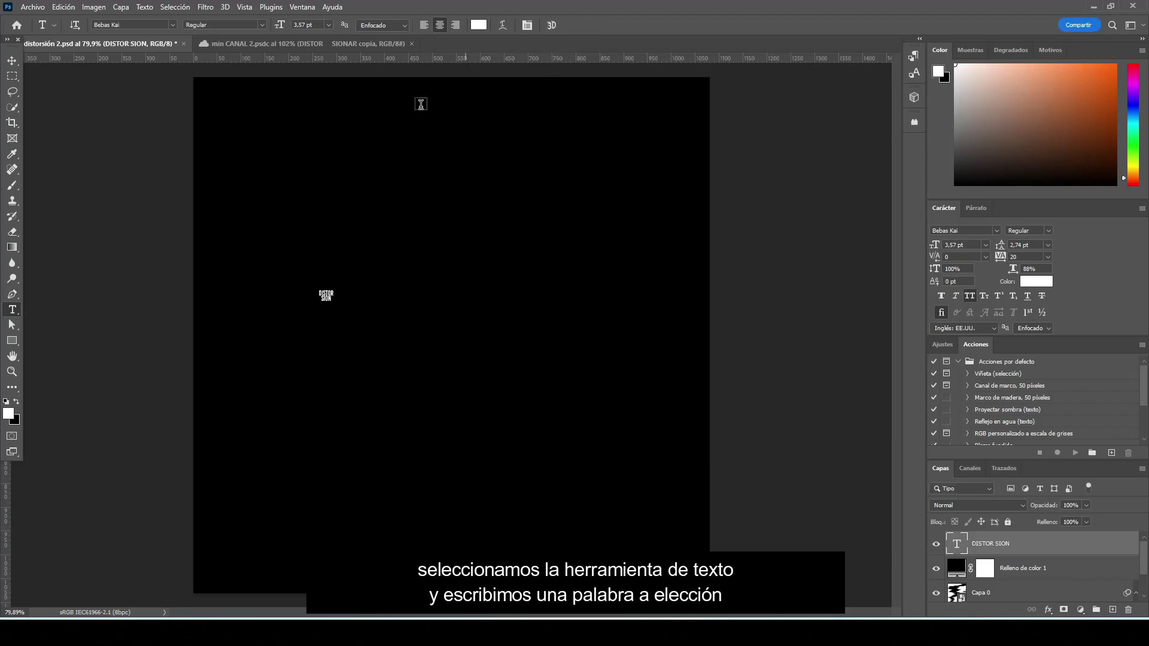
pyautogui.click(12, 60)
# Free-transform the DISTOR SION text to a large size centred on the canvas
pyautogui.click(116, 60)
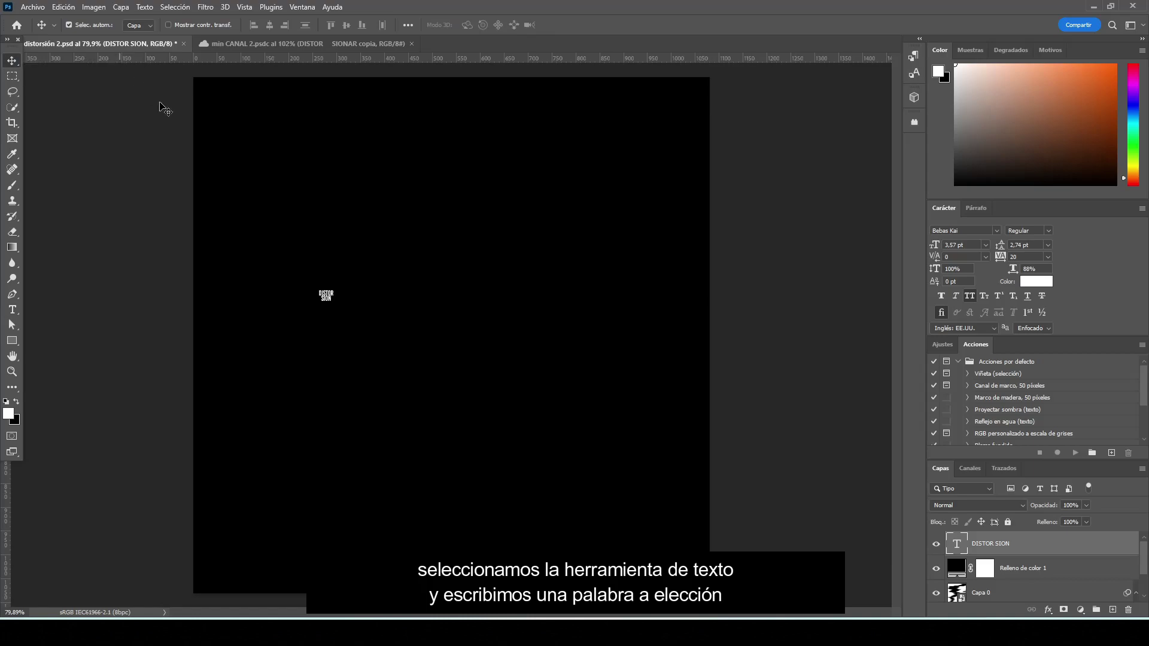
pyautogui.hotkey('ctrl', 't')
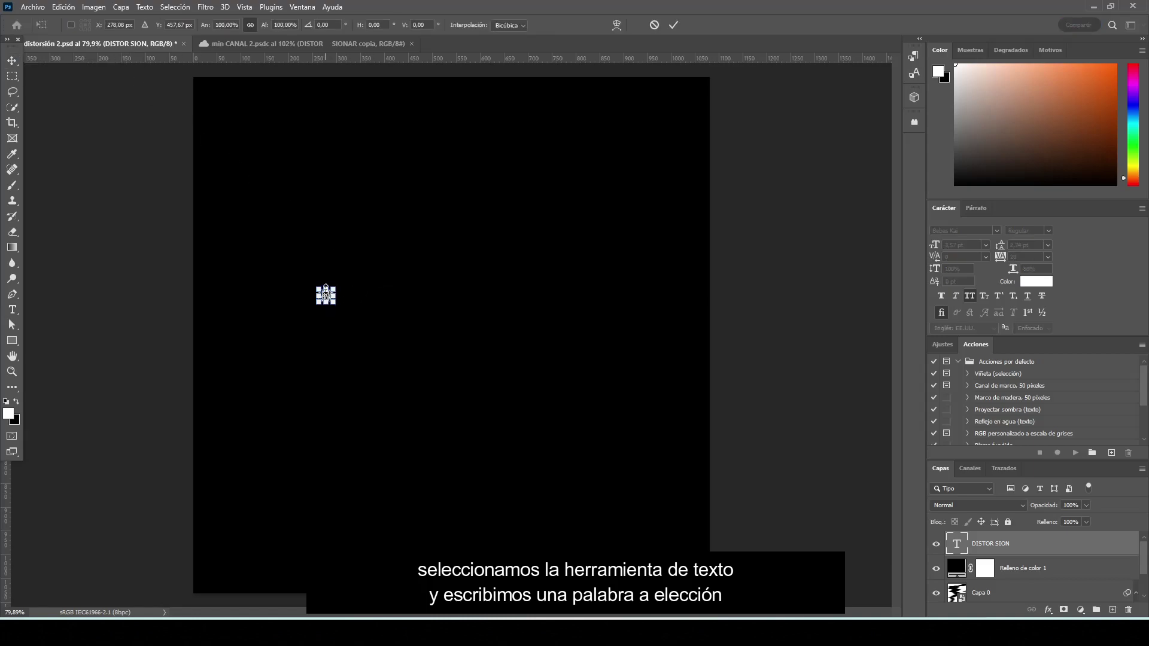
pyautogui.moveTo(325, 293); pyautogui.dragTo(387, 292)
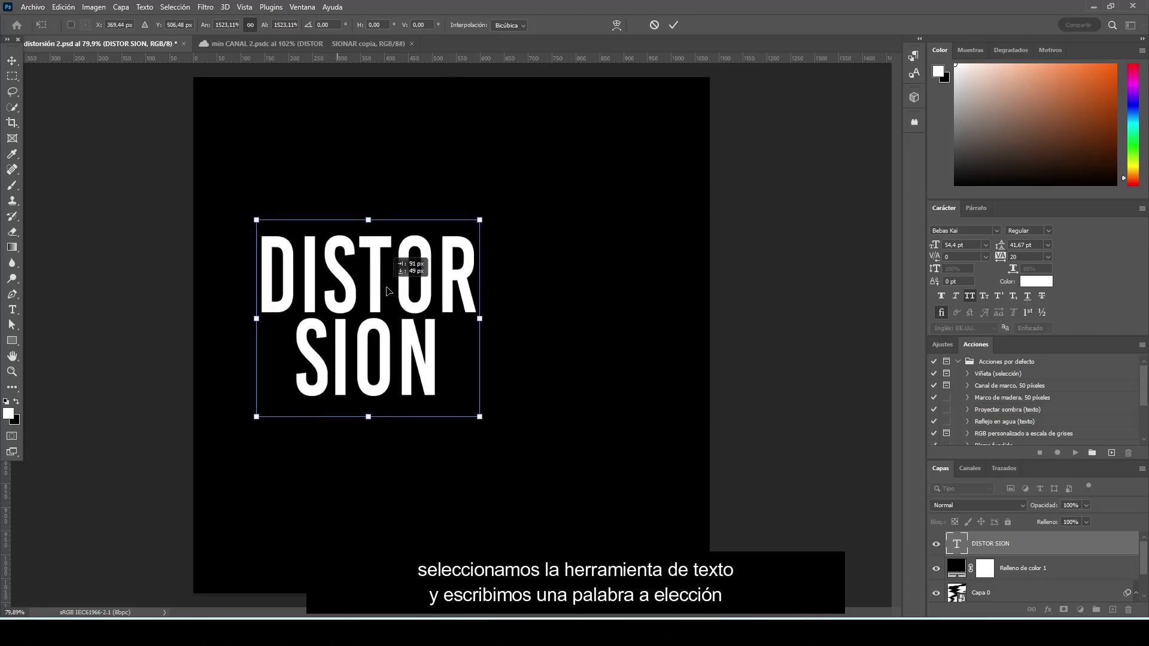
pyautogui.moveTo(388, 292); pyautogui.dragTo(470, 308)
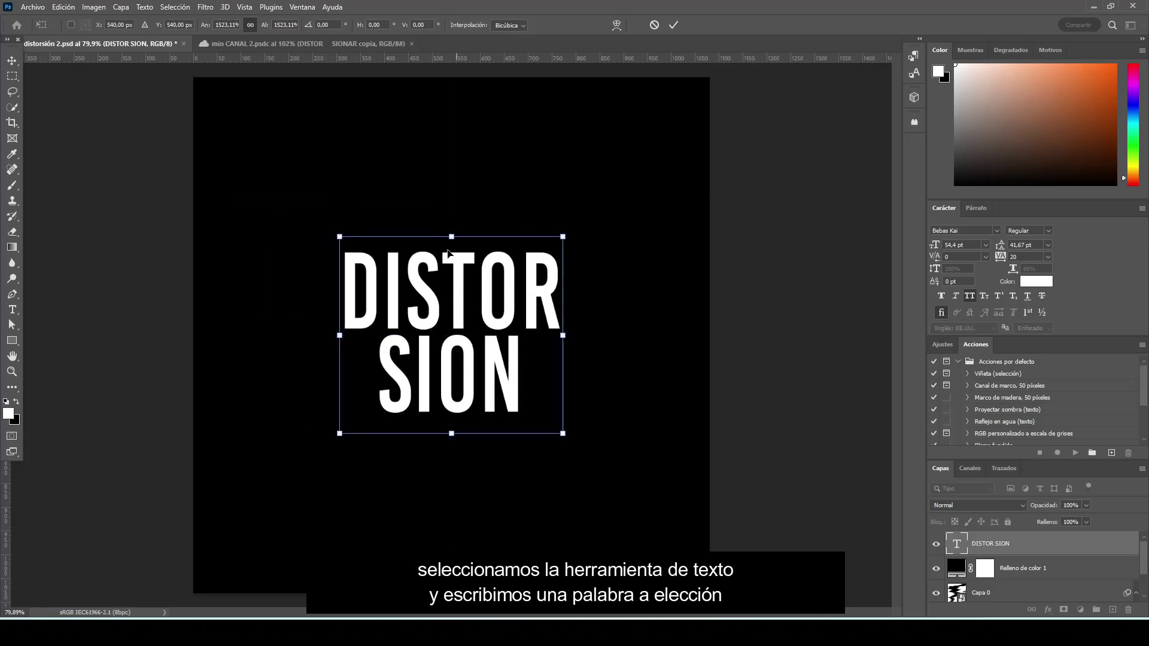
pyautogui.moveTo(454, 235); pyautogui.dragTo(446, 180)
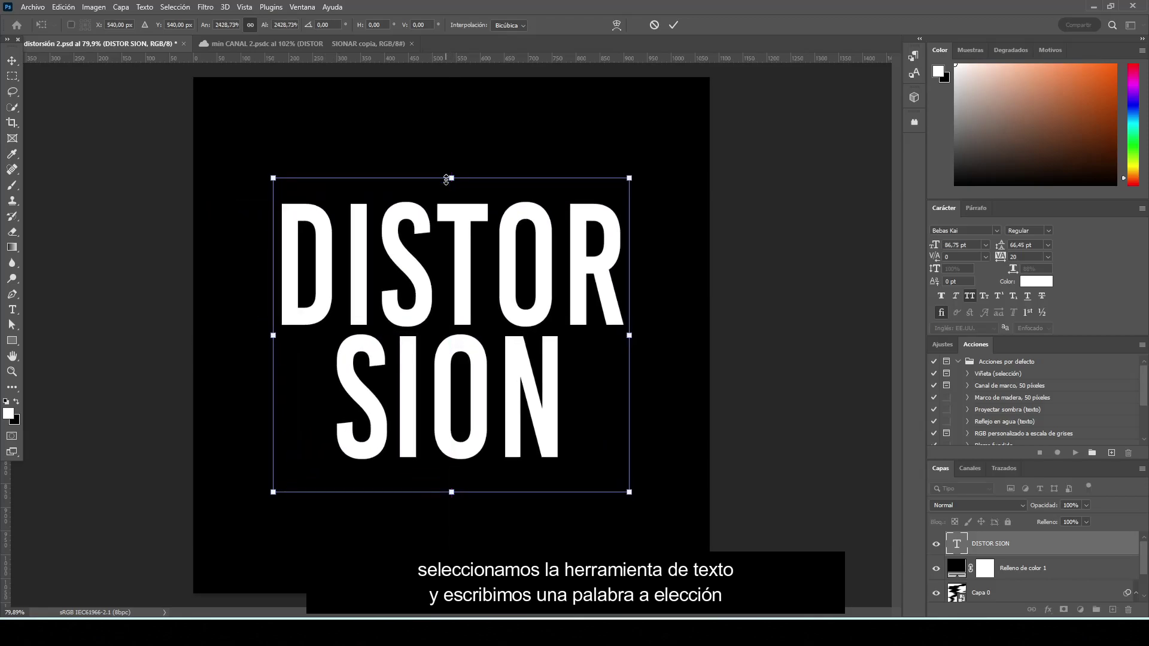
pyautogui.click(674, 25)
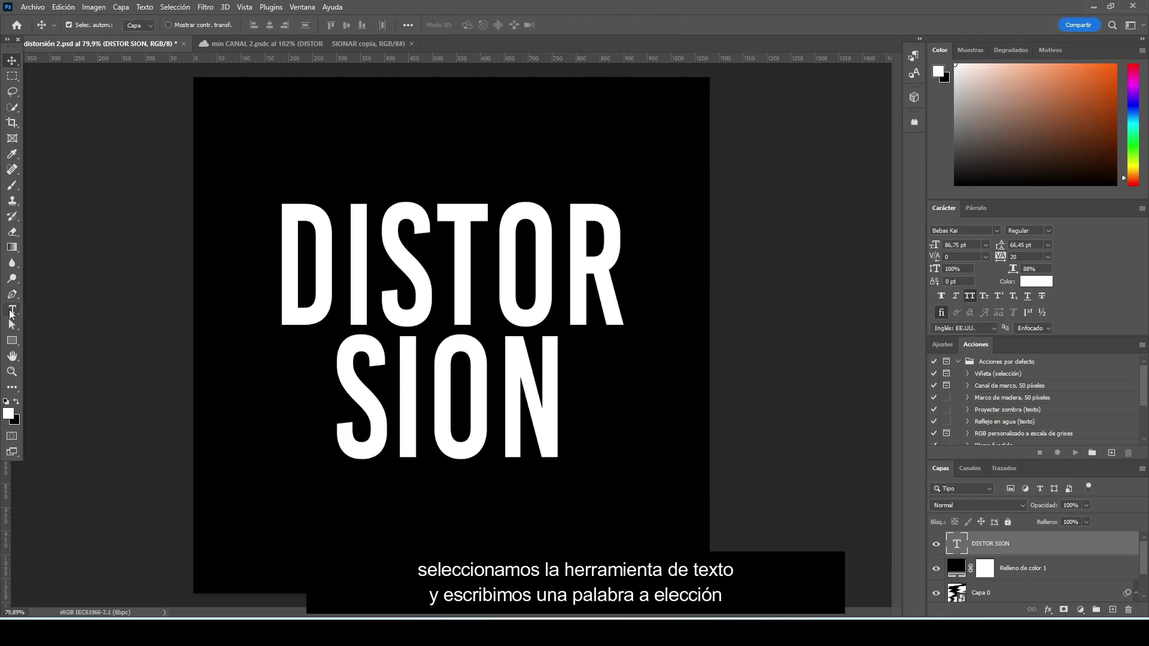
pyautogui.click(12, 309)
# Change the second line to 'SIONAR', indent it with spaces, and nudge the text left
pyautogui.click(552, 394)
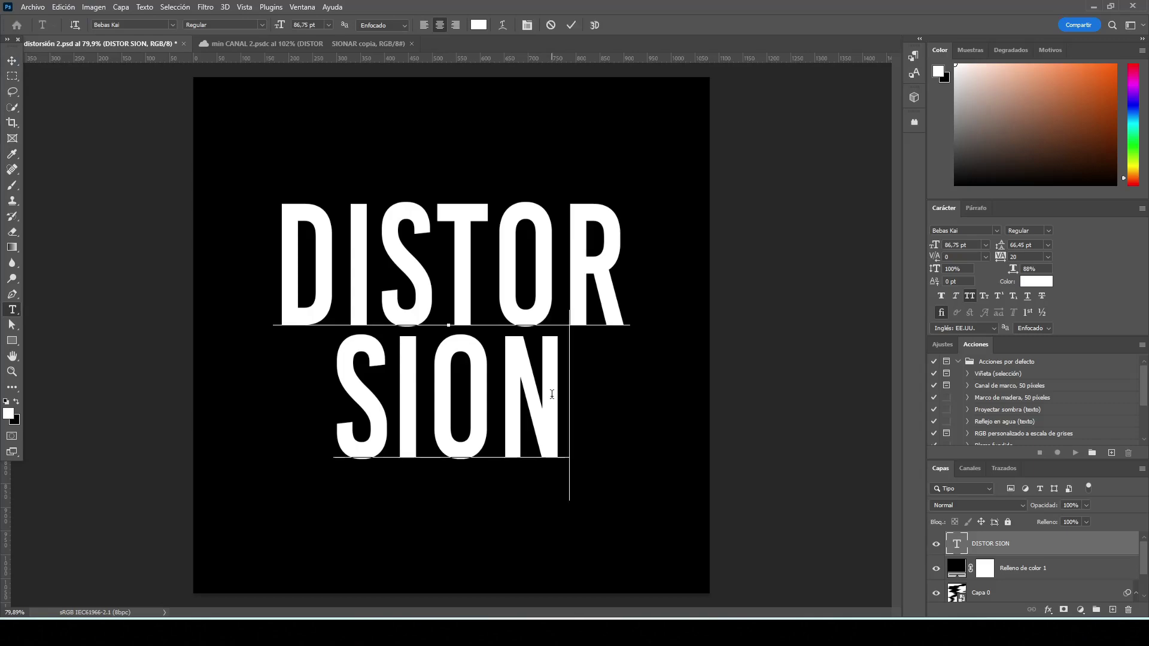
pyautogui.write('AR')
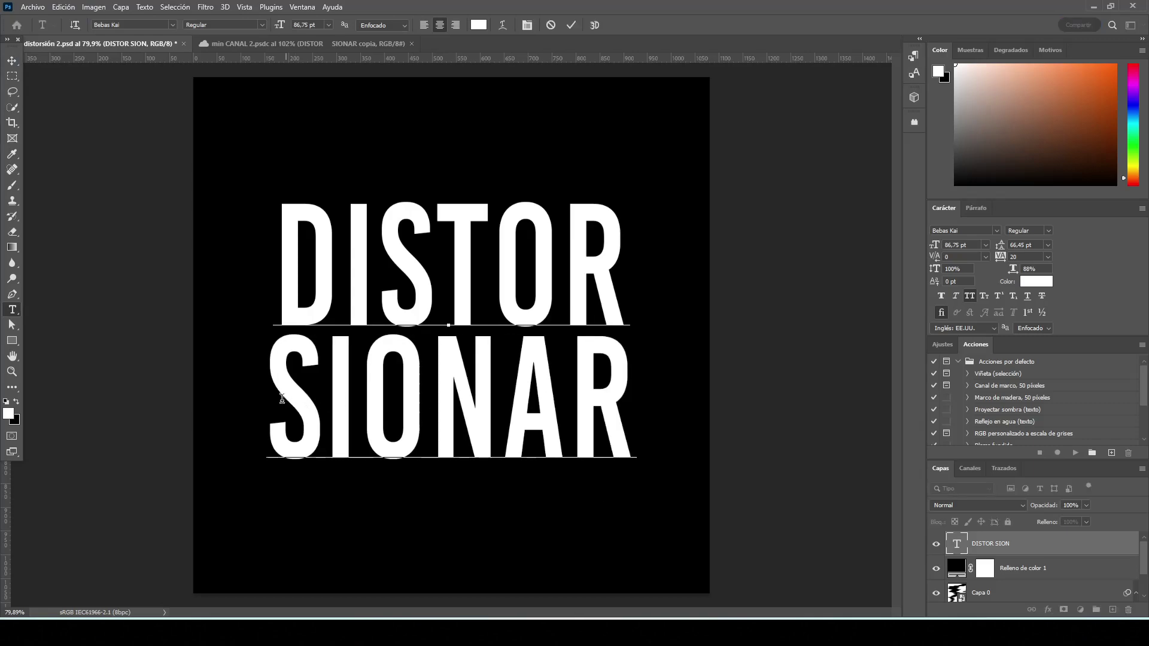
pyautogui.click(281, 398)
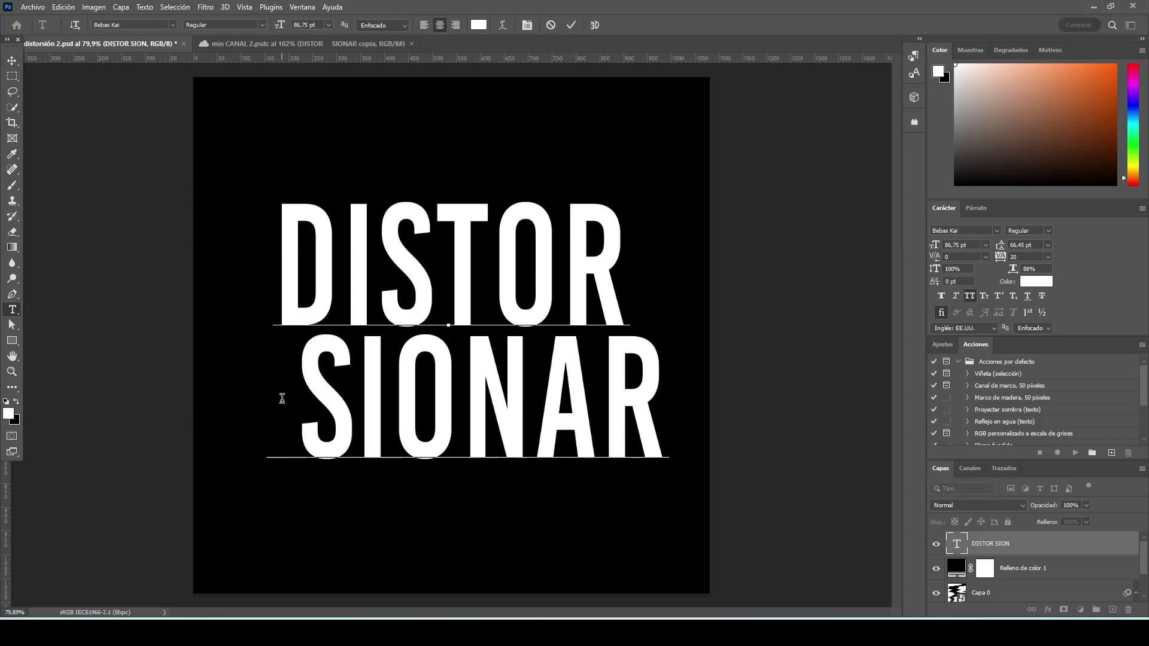
pyautogui.click(573, 24)
pyautogui.click(16, 62)
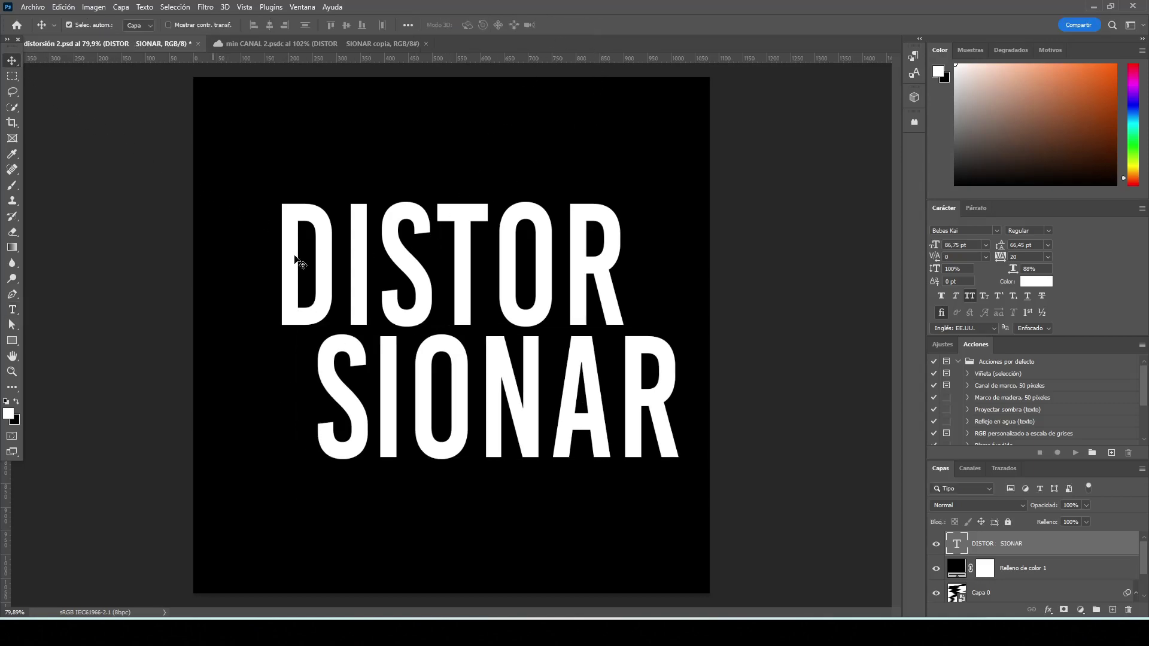
pyautogui.moveTo(331, 283); pyautogui.dragTo(300, 280)
pyautogui.click(787, 446)
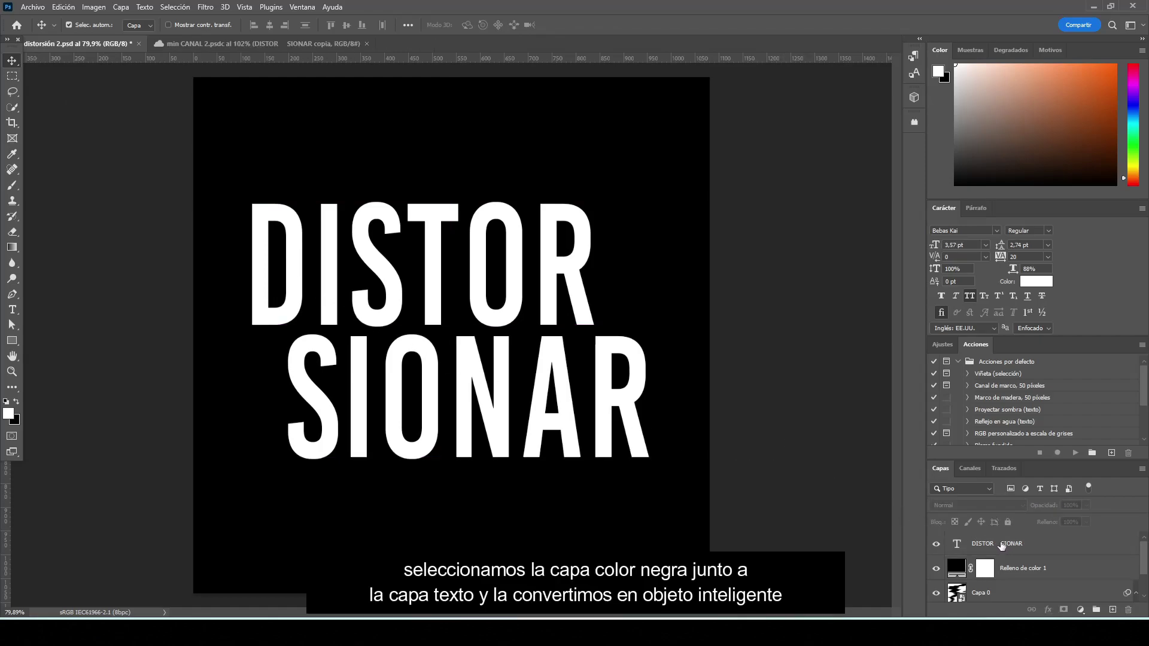
# Merge the black fill and text layers into one DISTOR SIONAR smart object
pyautogui.click(1024, 571)
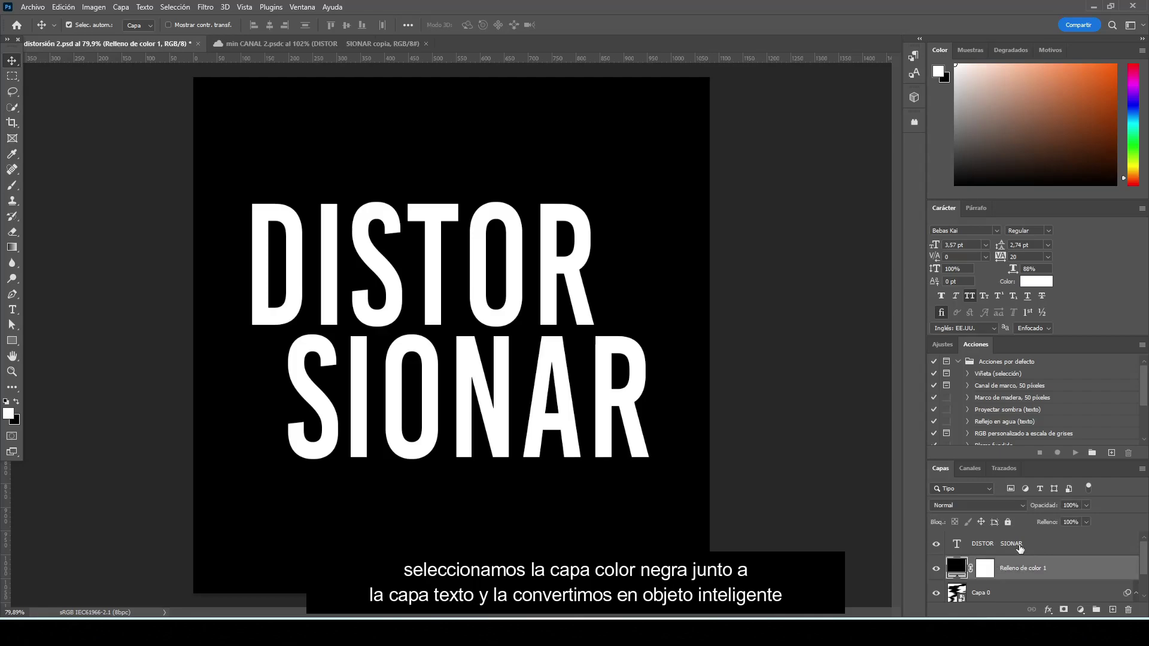
pyautogui.keyDown('ctrl'); pyautogui.click(1019, 544); pyautogui.keyUp('ctrl')
pyautogui.rightClick(1018, 540)
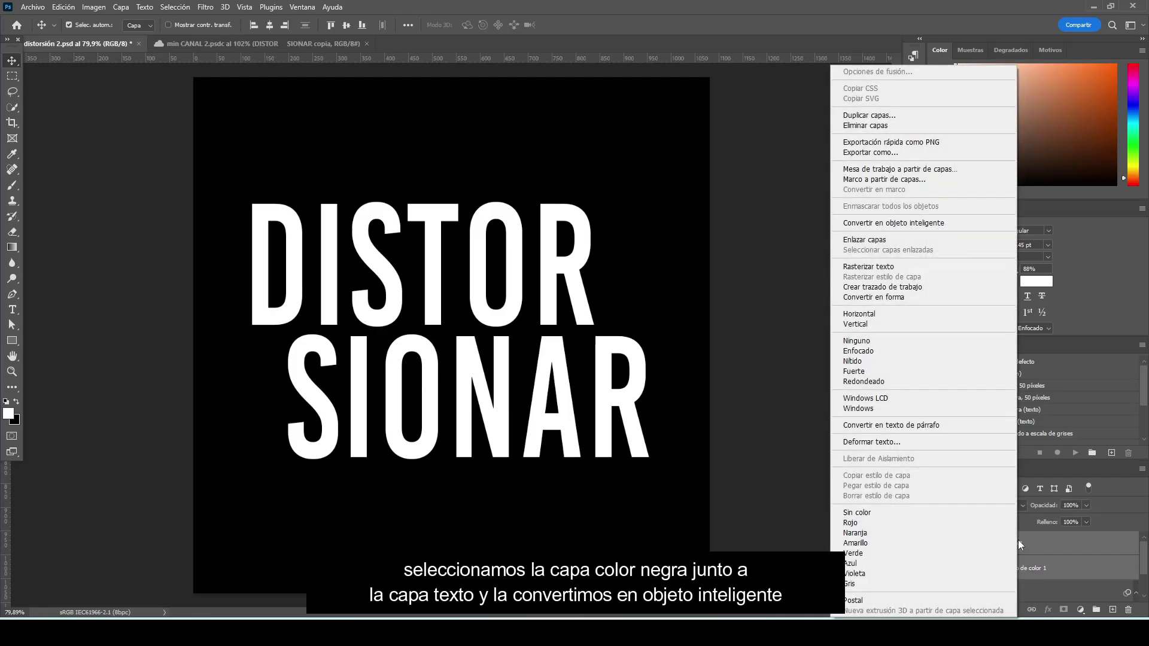
pyautogui.click(960, 226)
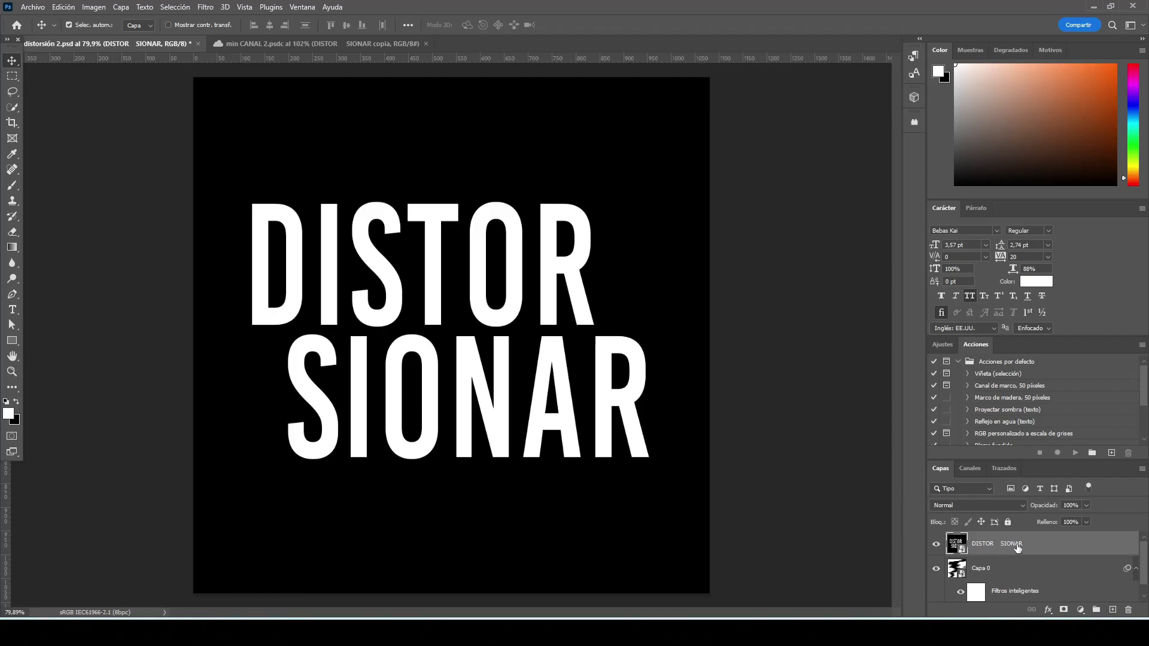
pyautogui.click(207, 7)
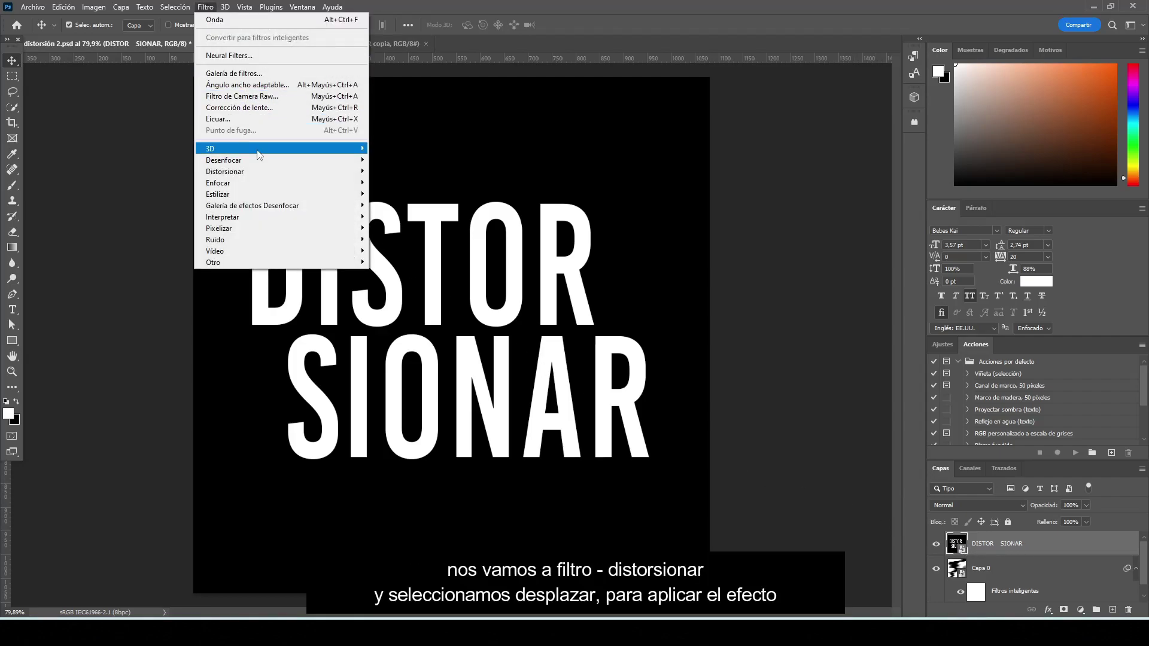
pyautogui.moveTo(225, 171)
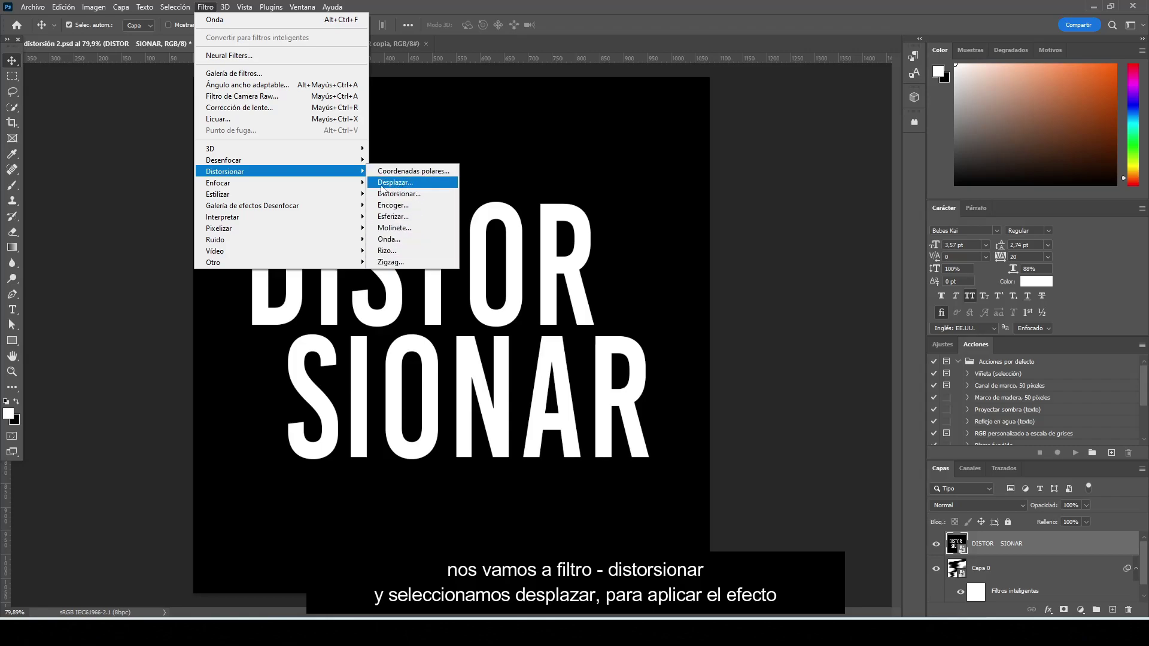
# Apply Displace at 10/10 scale using 'filtro distorsión 2' as the displacement map
pyautogui.click(431, 183)
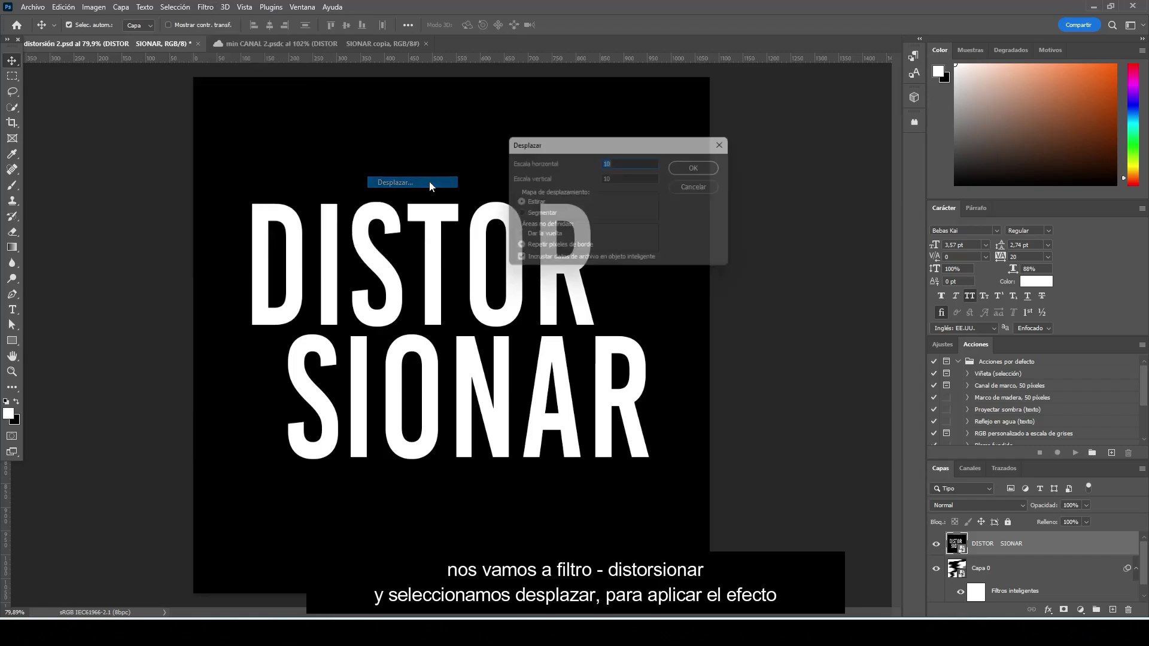
pyautogui.click(624, 178)
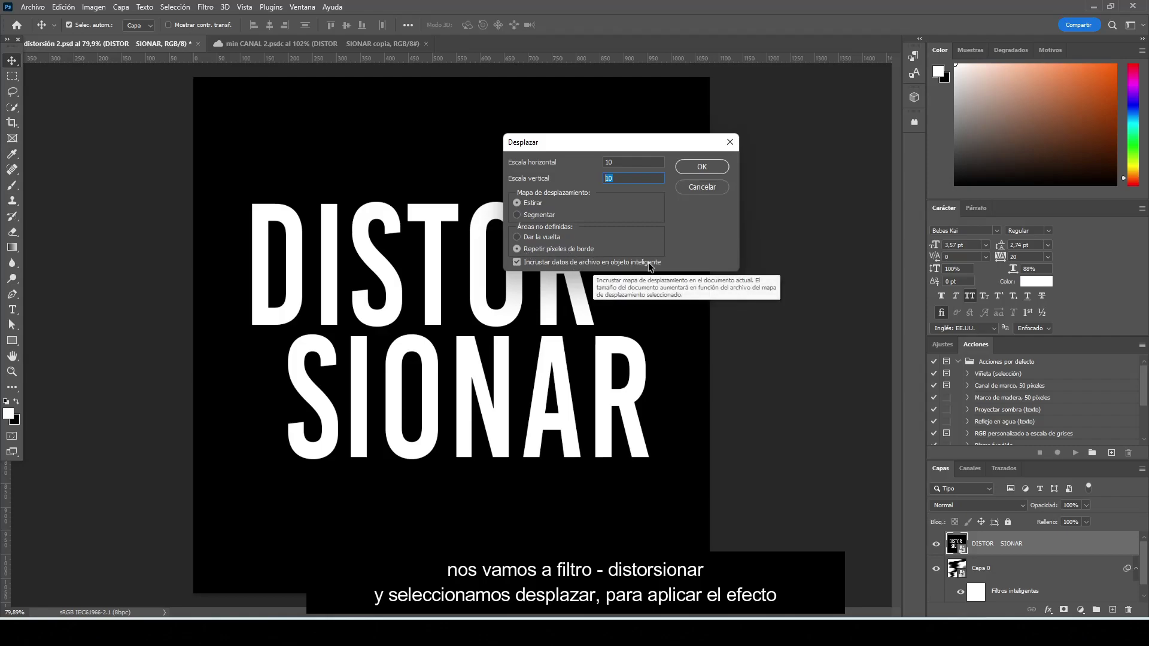
pyautogui.click(691, 167)
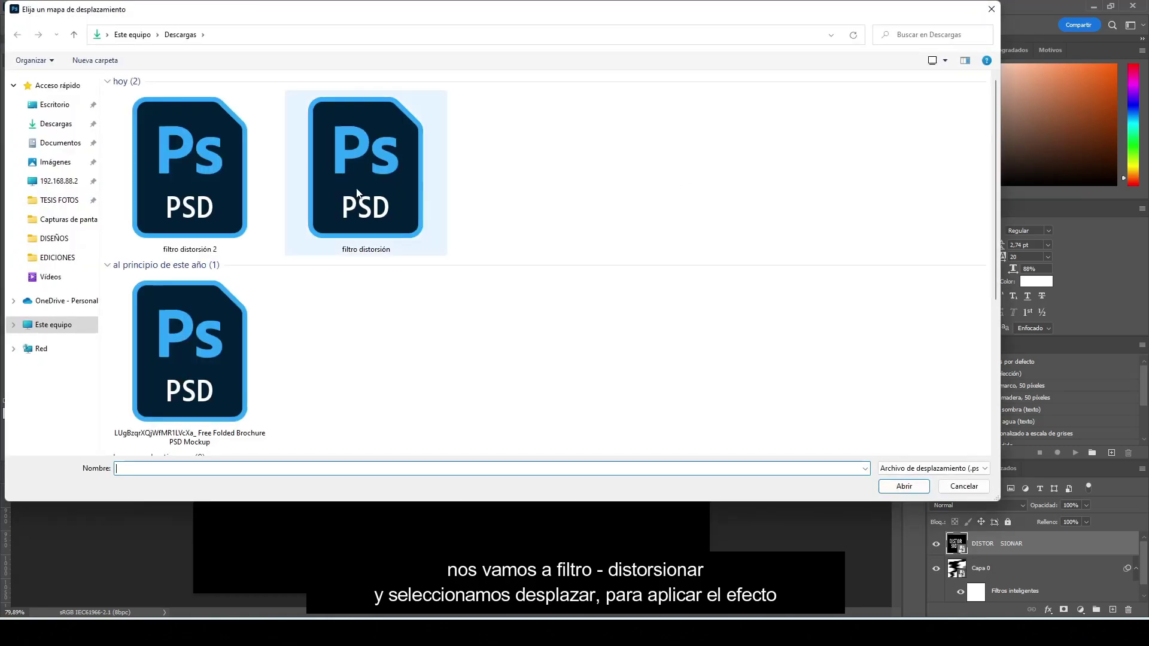
pyautogui.doubleClick(215, 185)
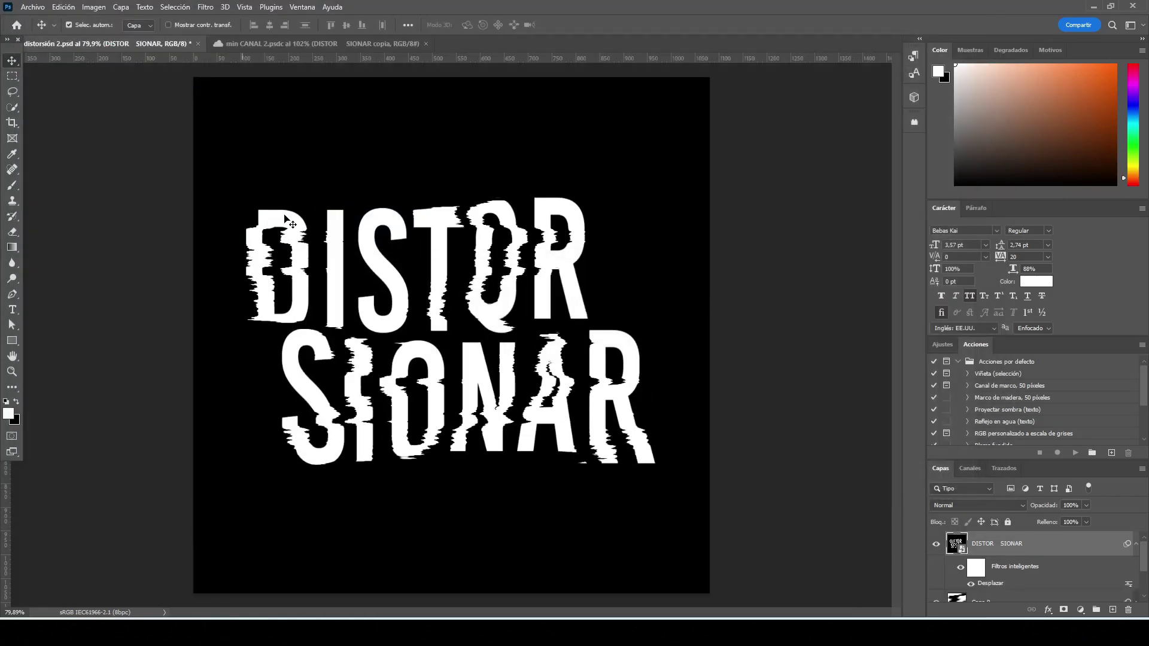
pyautogui.click(800, 351)
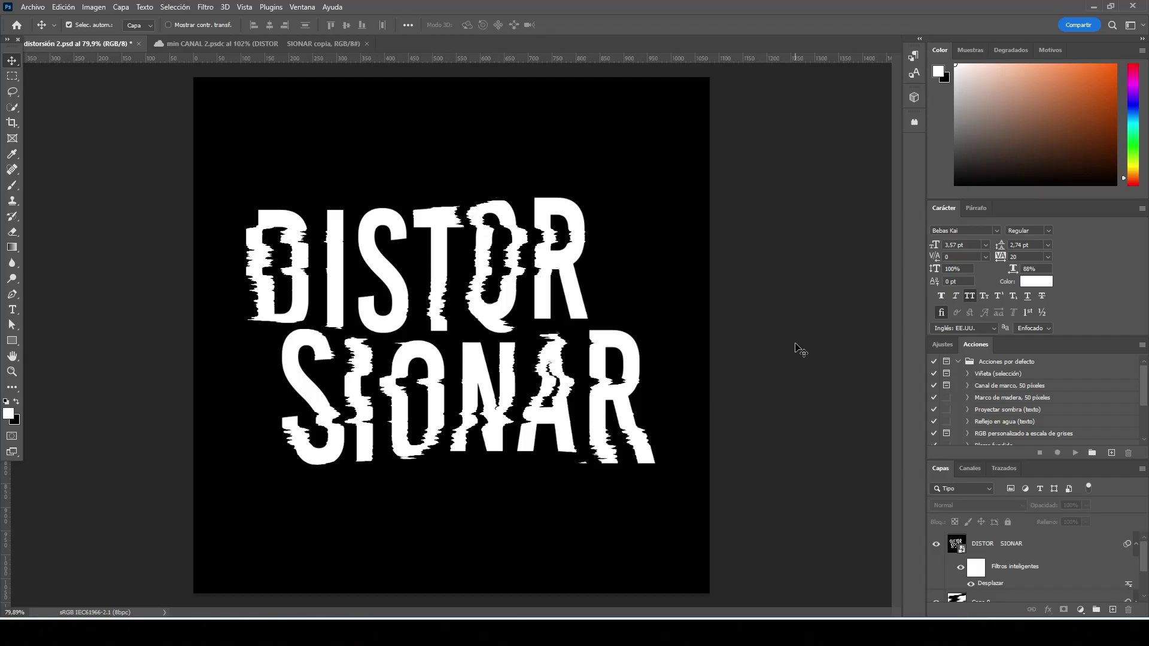
pyautogui.click(937, 545)
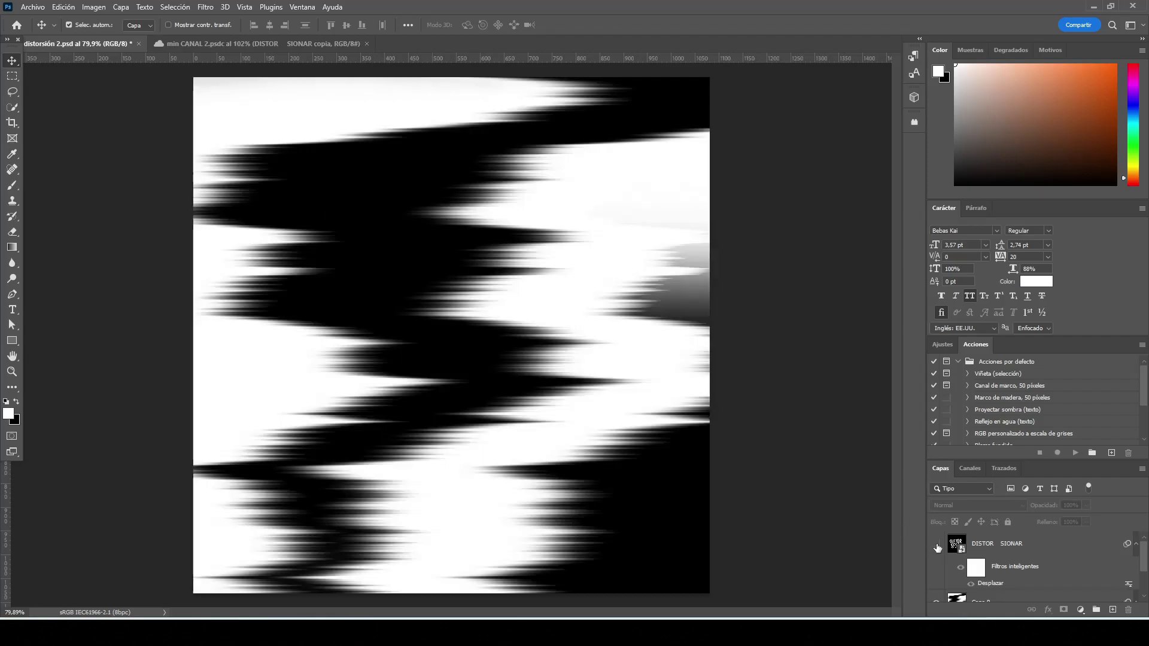
pyautogui.click(937, 546)
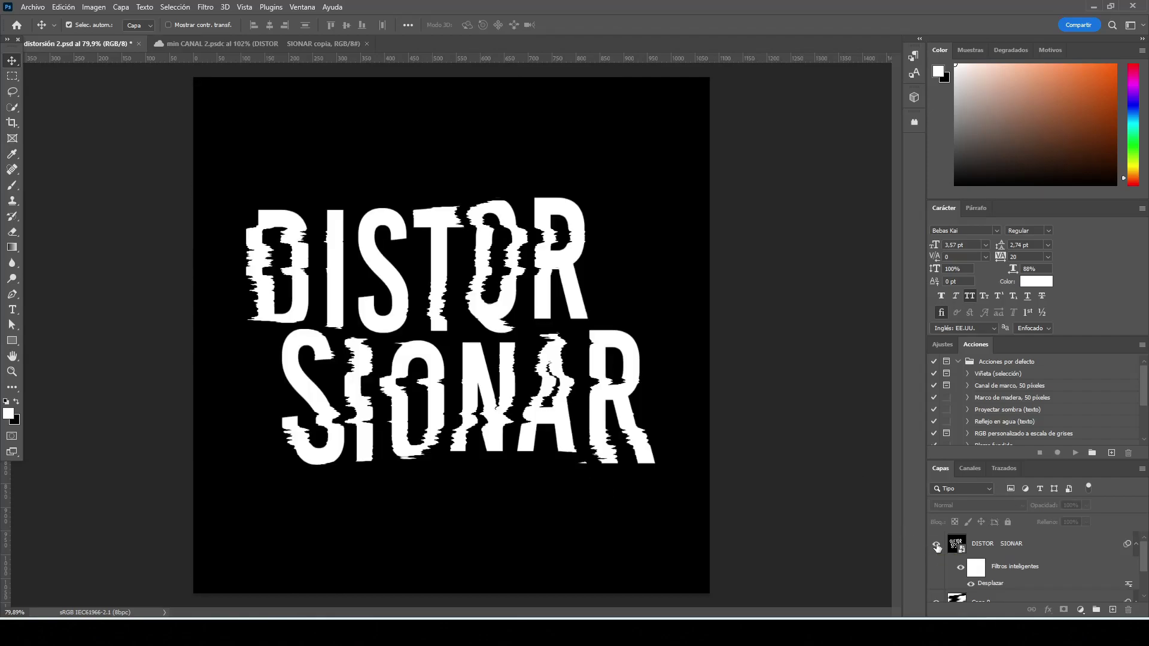